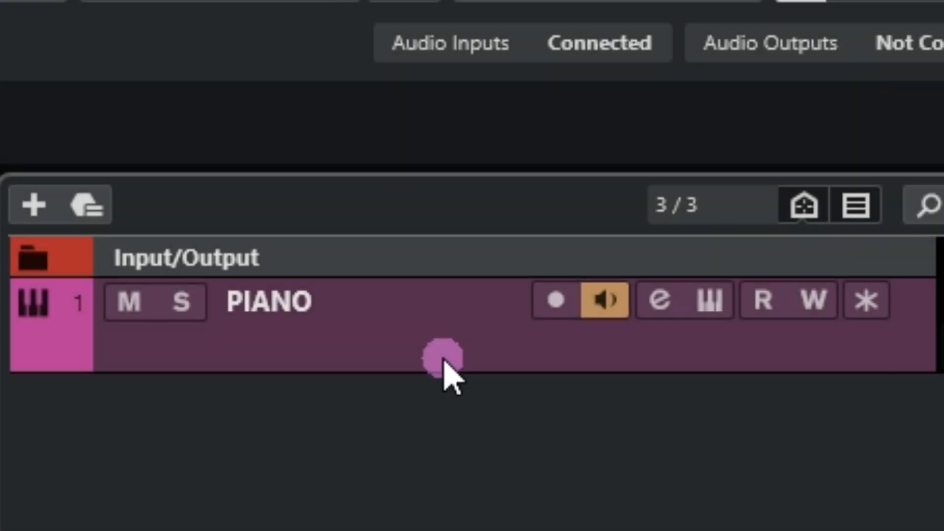
Step: Check the PIANO track's instrument and toggle the track's monitoring off and back on
click(716, 309)
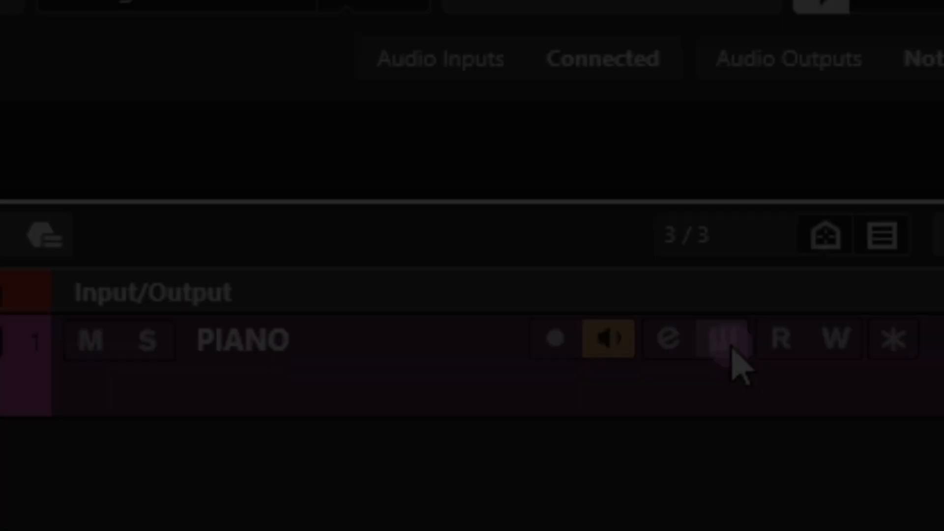
click(18, 155)
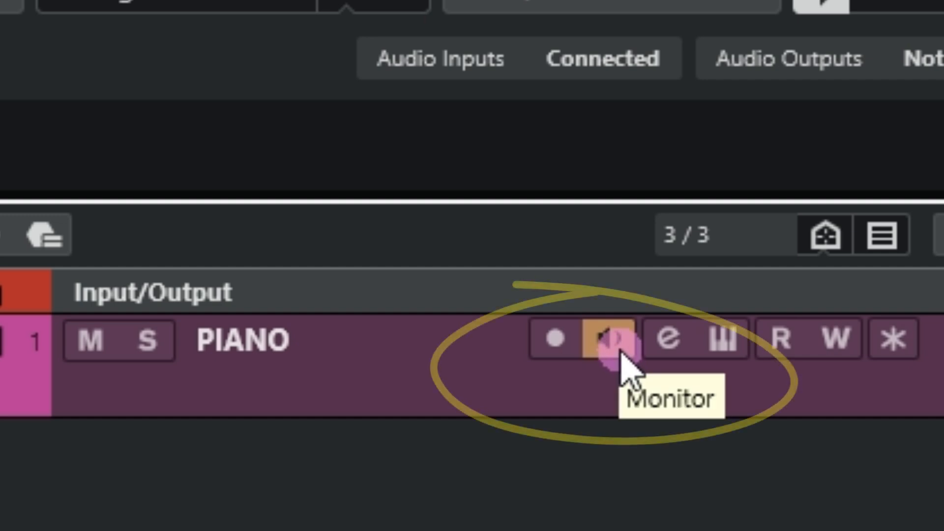
click(620, 344)
click(621, 344)
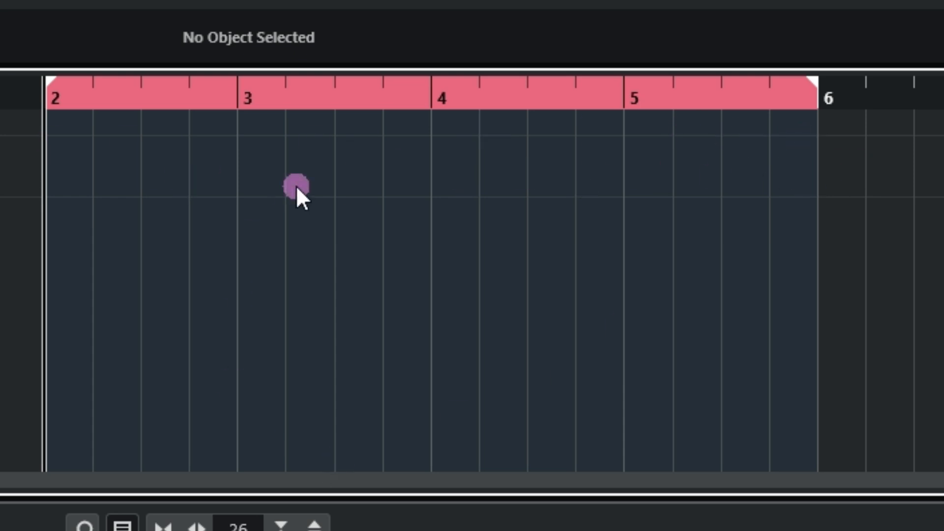
Step: Create an empty part on the PIANO track spanning bars 2 to 6 and open it for note editing
double_click(392, 158)
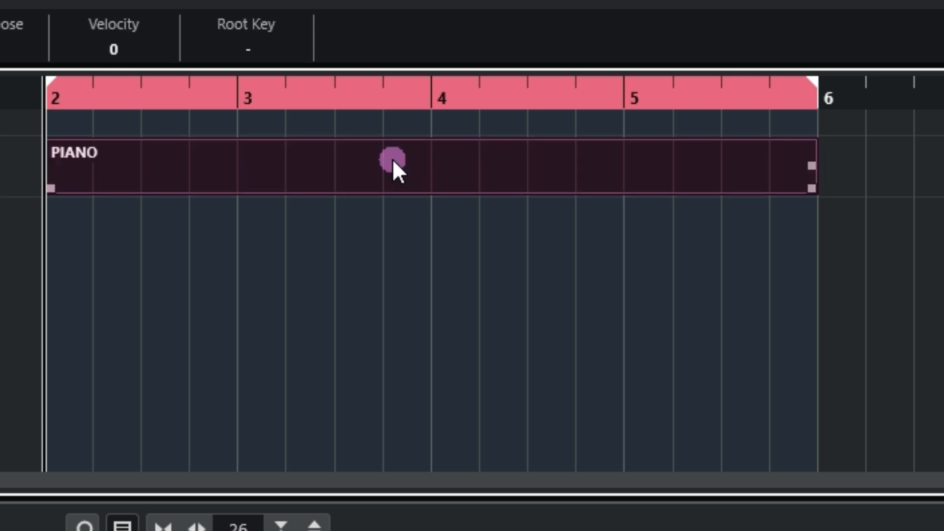
click(412, 264)
click(333, 164)
double_click(332, 161)
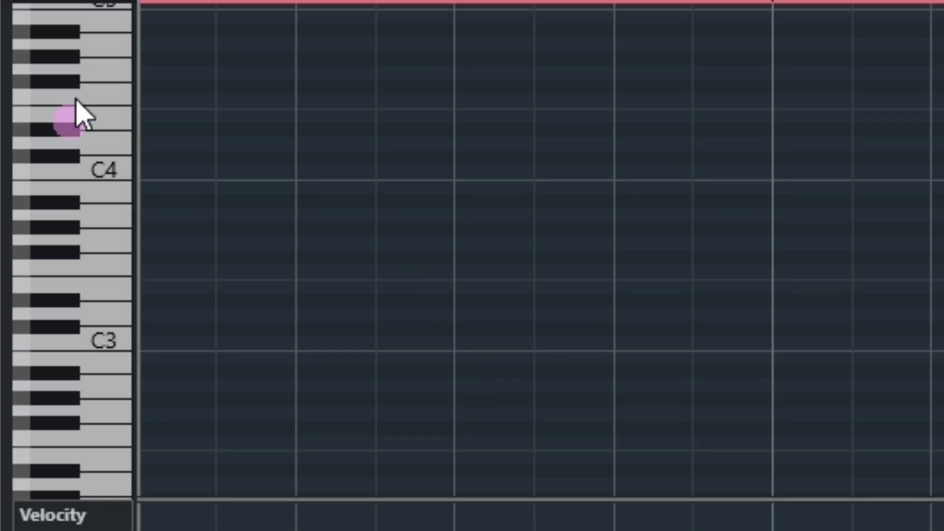
mouse_move(77, 100)
mouse_down()
mouse_move(95, 29)
mouse_move(66, 373)
mouse_move(82, 445)
mouse_up()
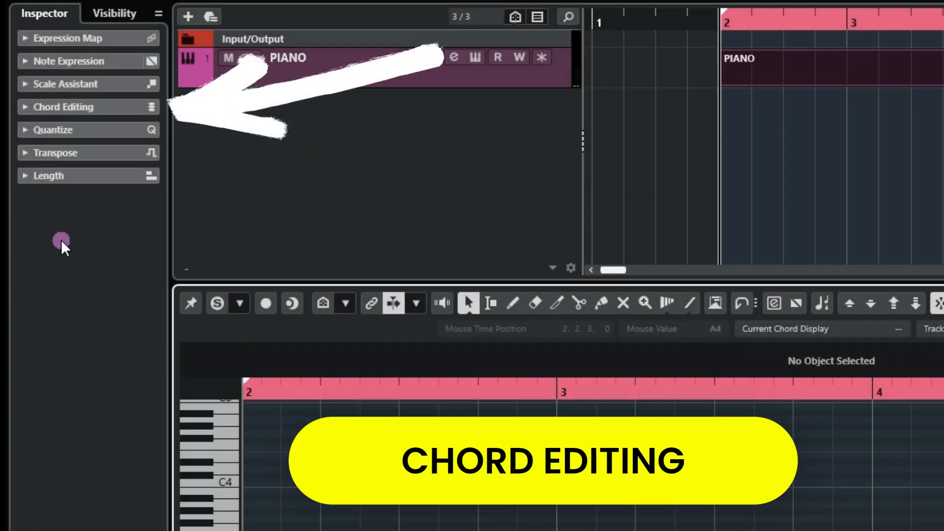
Step: Expand the Chord Editing section and turn on Acoustic Feedback for the note editor
click(23, 104)
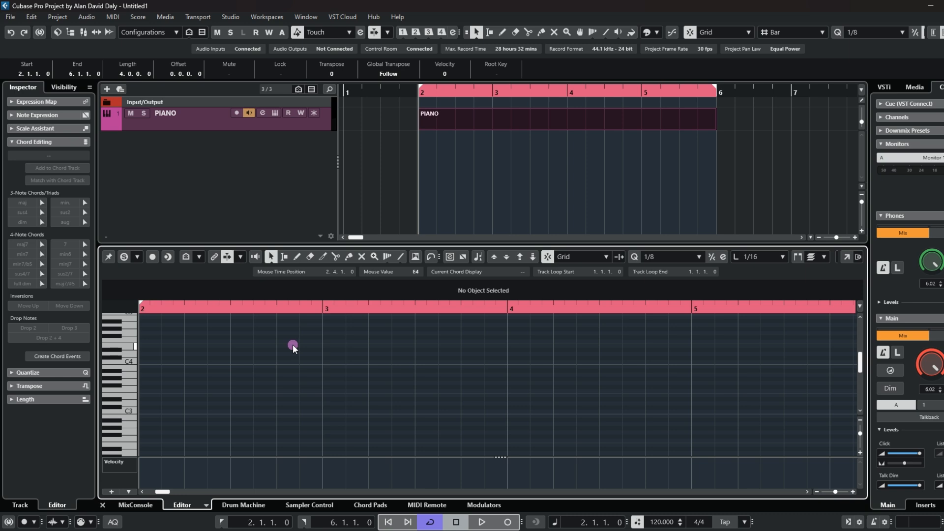
click(255, 257)
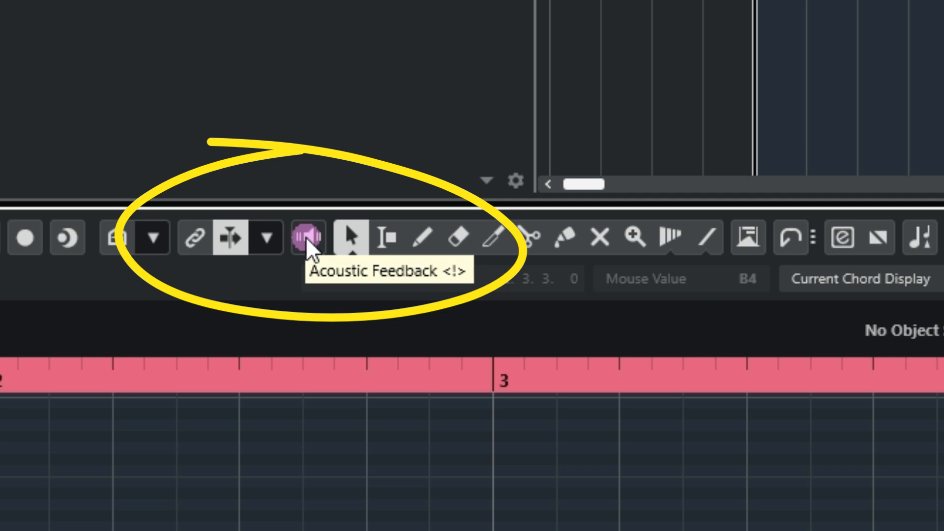
click(308, 235)
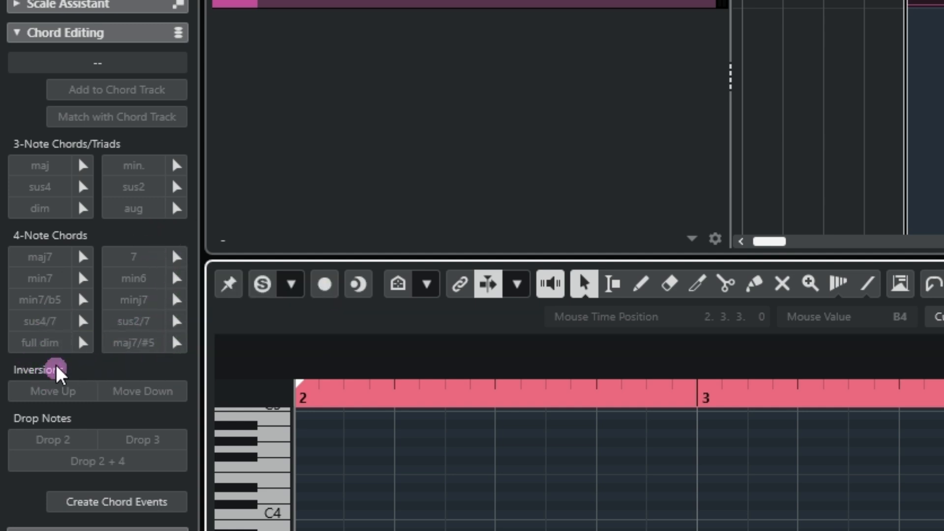
Step: Draw a one-beat maj7 chord with root C3 at the start of bar 2
click(82, 258)
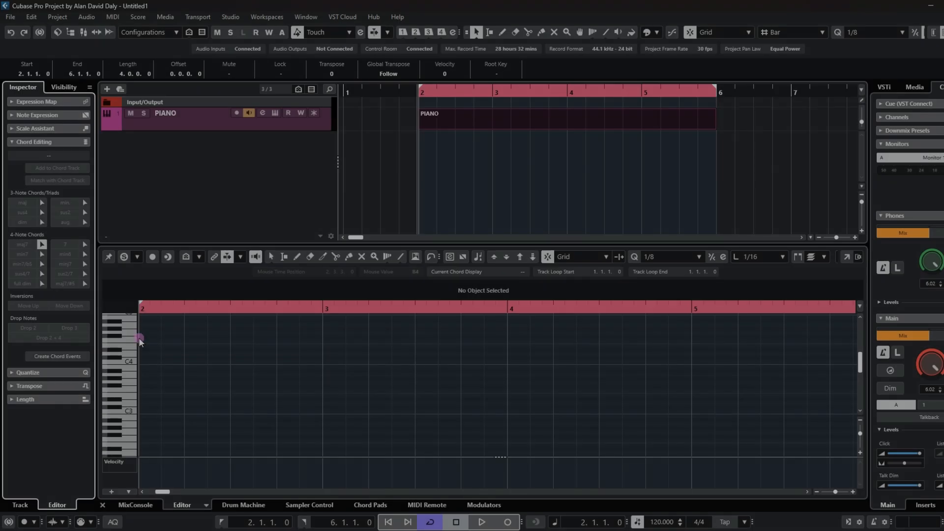
click(341, 514)
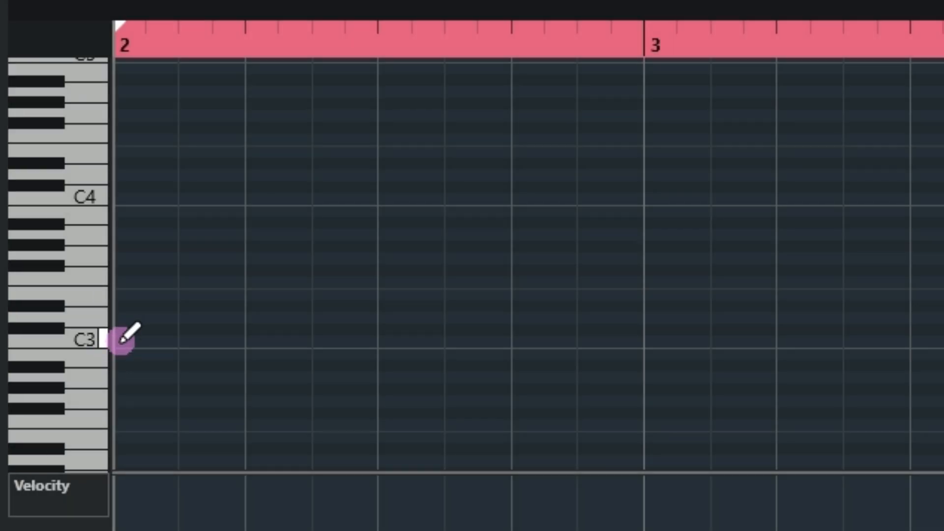
drag(122, 340, 238, 343)
drag(295, 327, 300, 323)
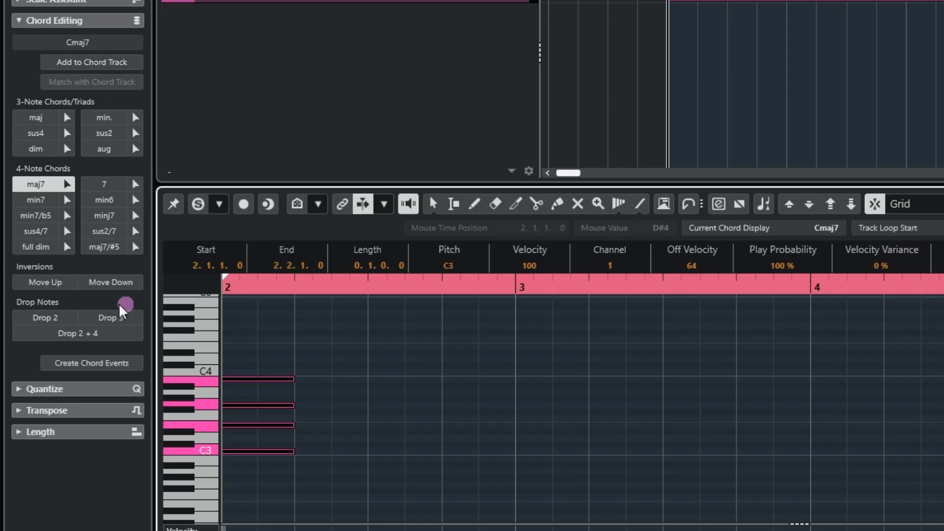
Step: Move the Cmaj7 chord up through three inversions and back down to root position
click(44, 283)
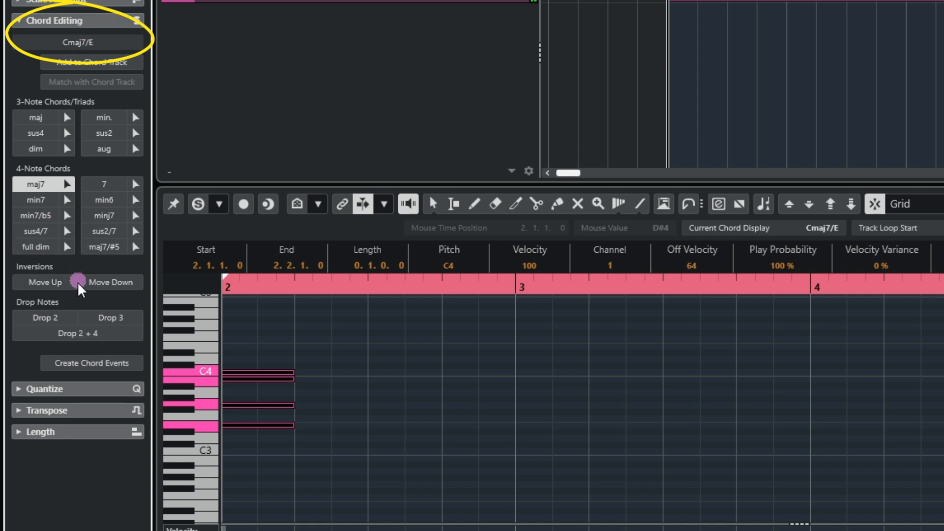
click(57, 284)
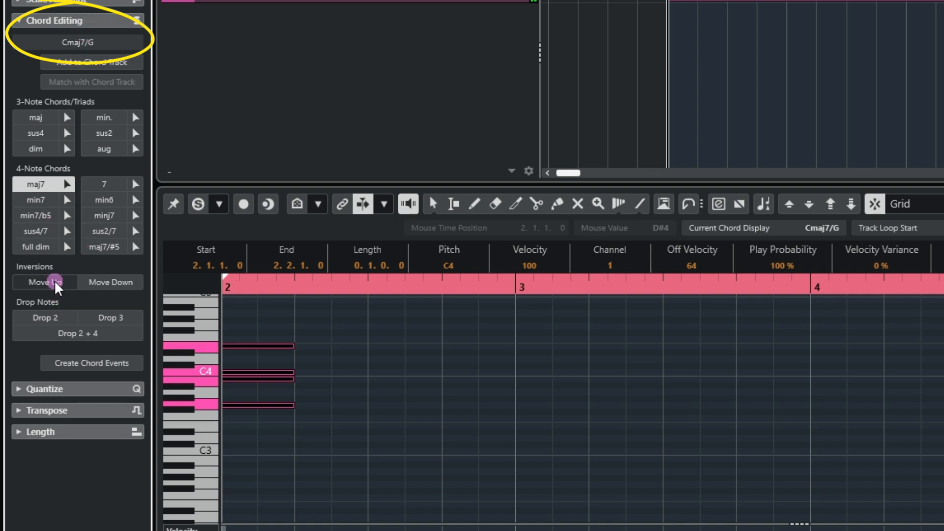
click(57, 282)
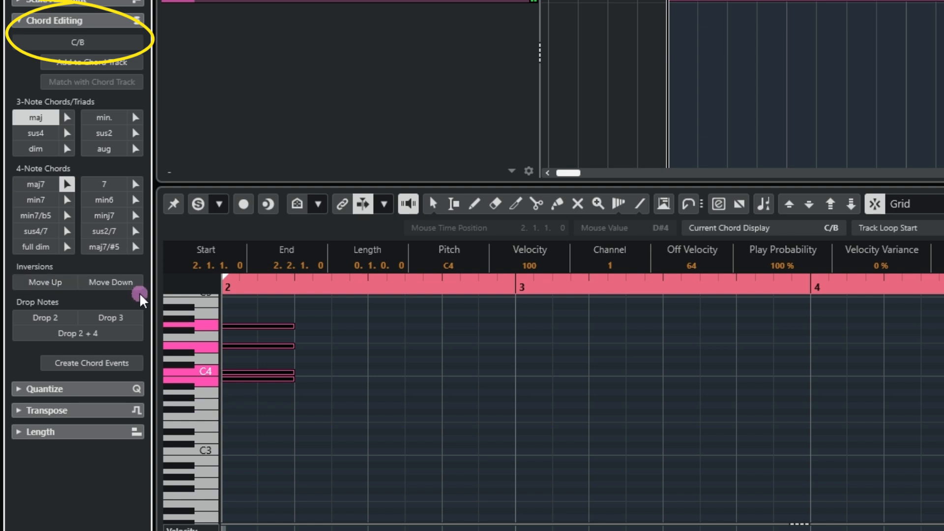
click(108, 289)
click(108, 289)
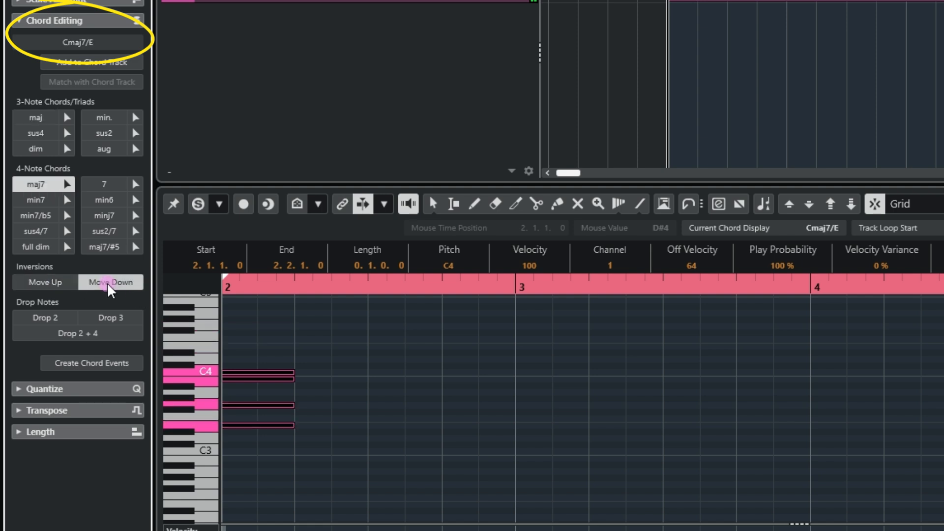
click(109, 288)
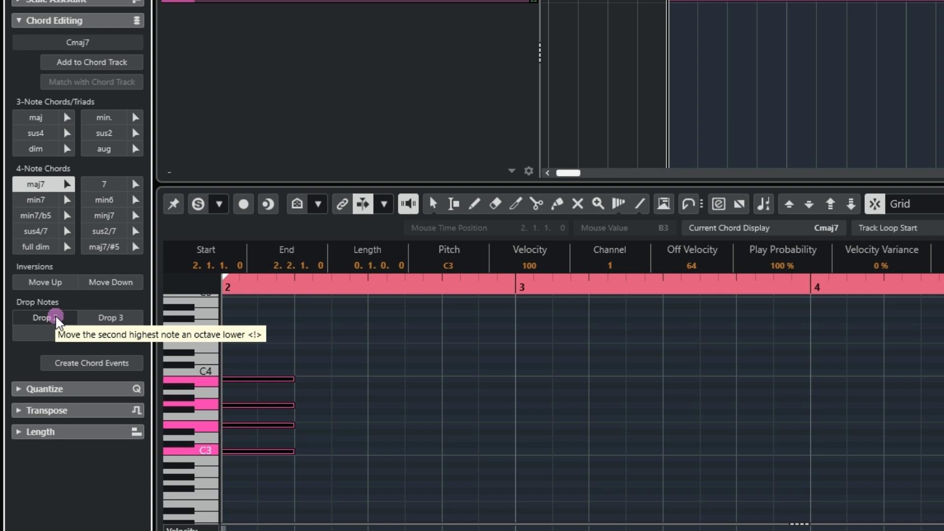
Step: Move the Cmaj7 chord up one inversion and try the Drop 3 and Drop 2 + 4 voicings on it
click(57, 283)
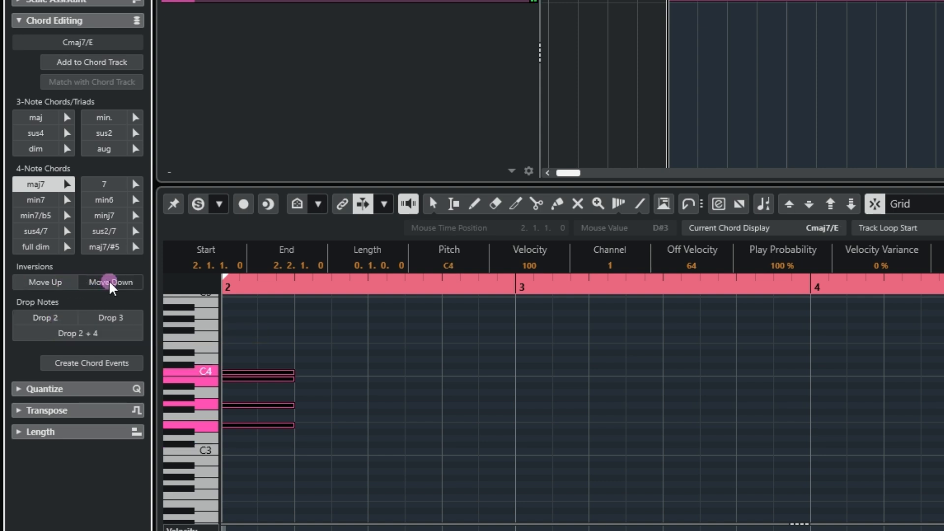
click(113, 320)
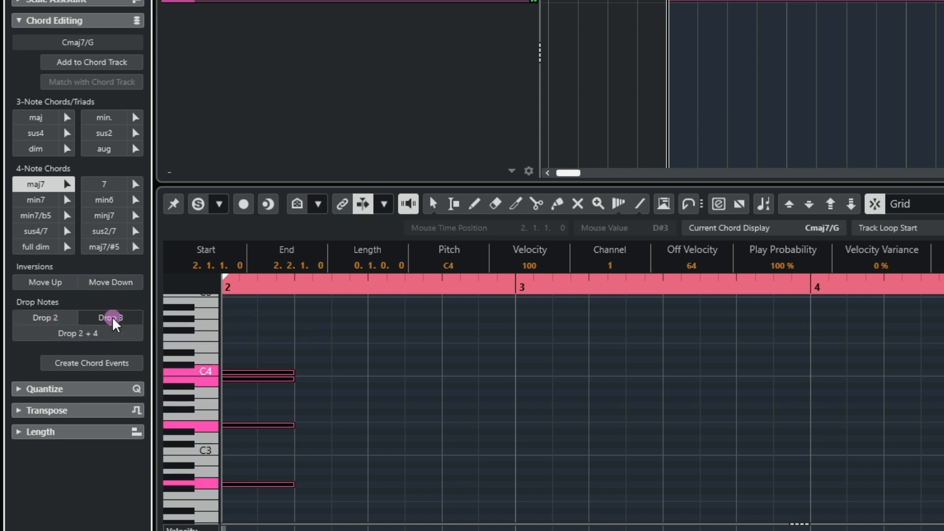
click(94, 338)
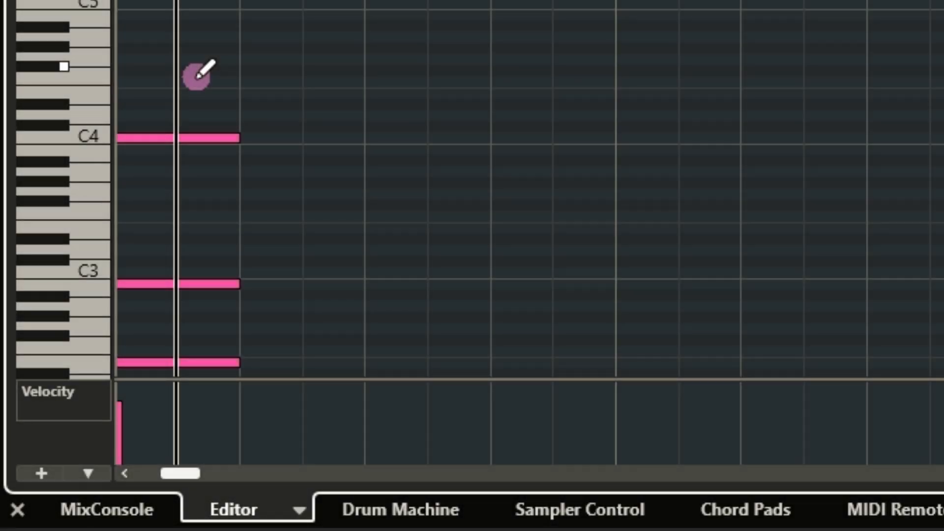
Step: Select all notes of the chord at bar 2 with the Object Selection tool and delete them
right_click(198, 76)
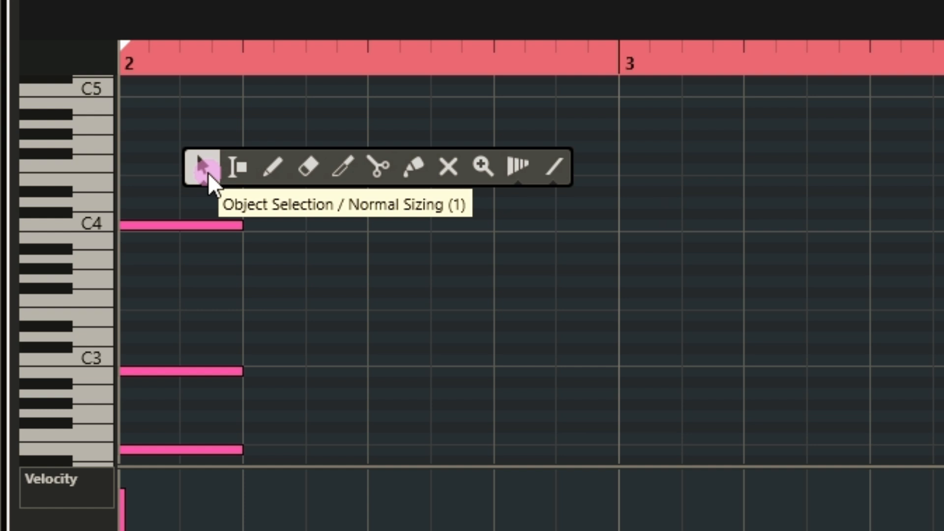
click(207, 173)
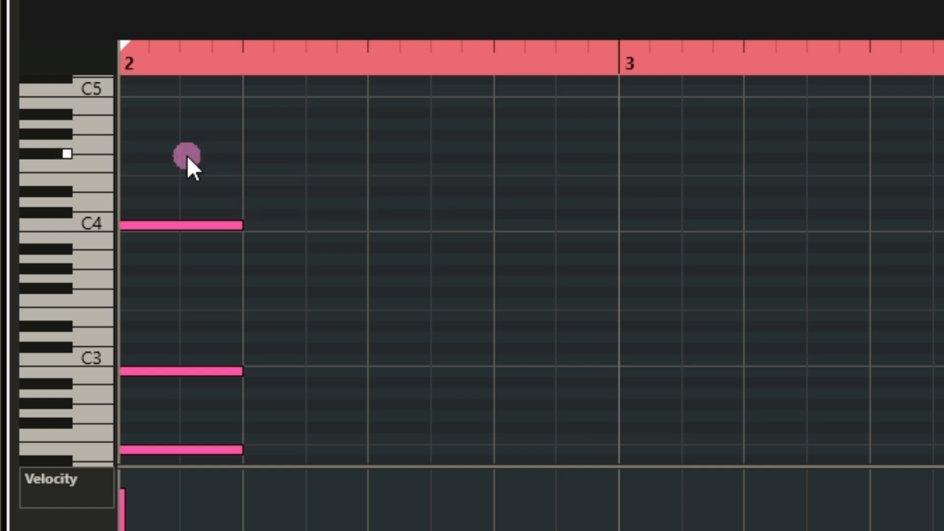
drag(187, 155, 188, 236)
mouse_move(186, 429)
mouse_down()
mouse_move(190, 473)
mouse_move(194, 434)
mouse_up()
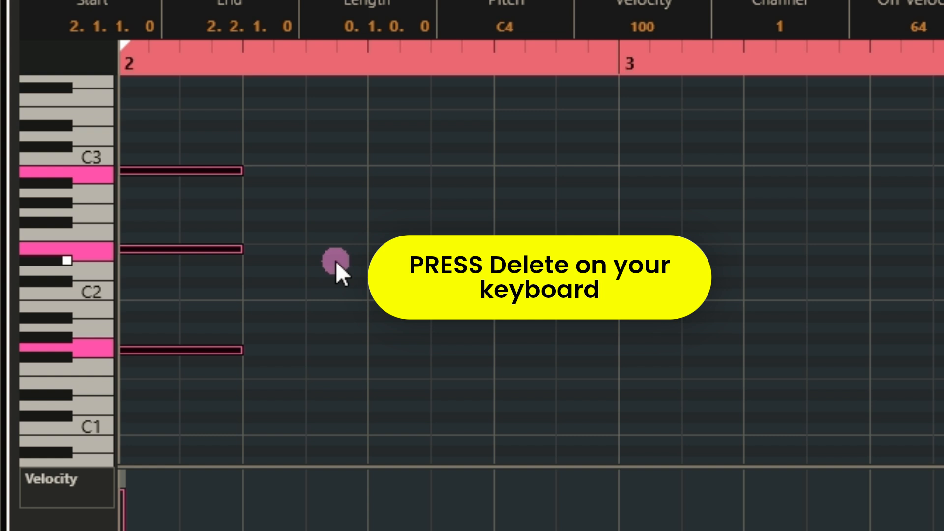
key(Delete)
Step: Draw a two-bar major triad with root C3 from bar 2 to bar 4
scroll(314, 236, up, 5)
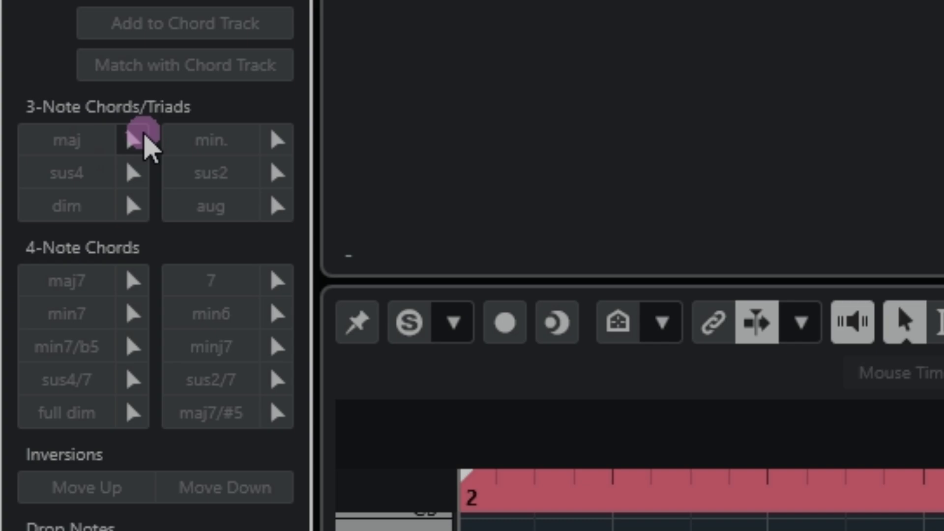
click(143, 134)
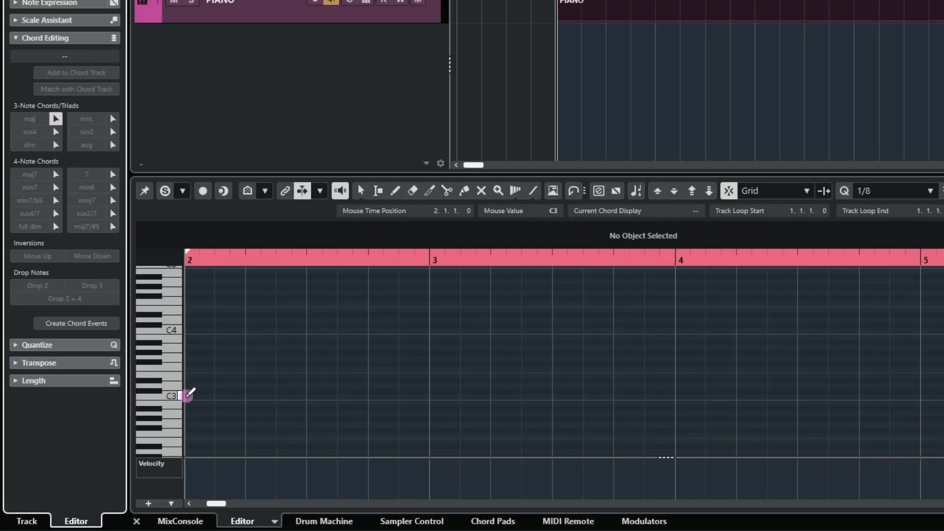
drag(188, 394, 667, 395)
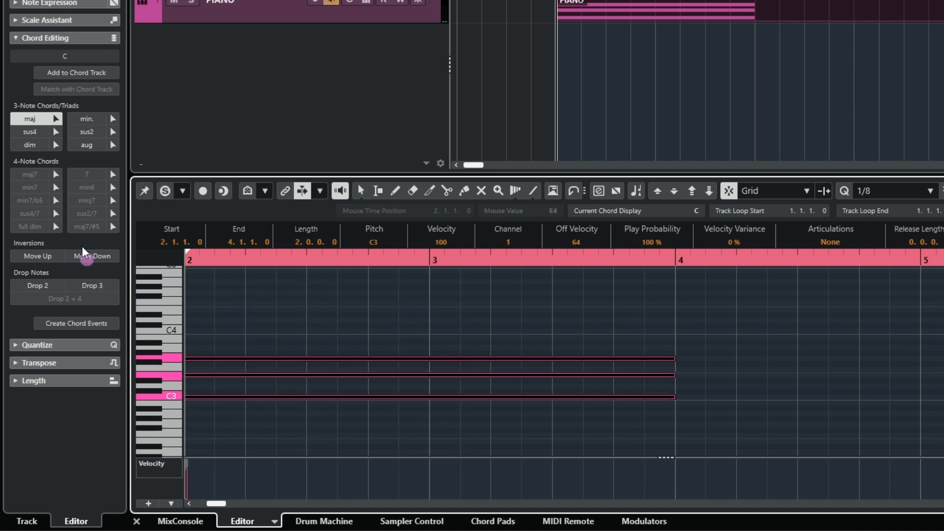
Step: Change the selected C triad to sus4, dim, min, sus2 and aug in turn, and return it to maj
click(35, 134)
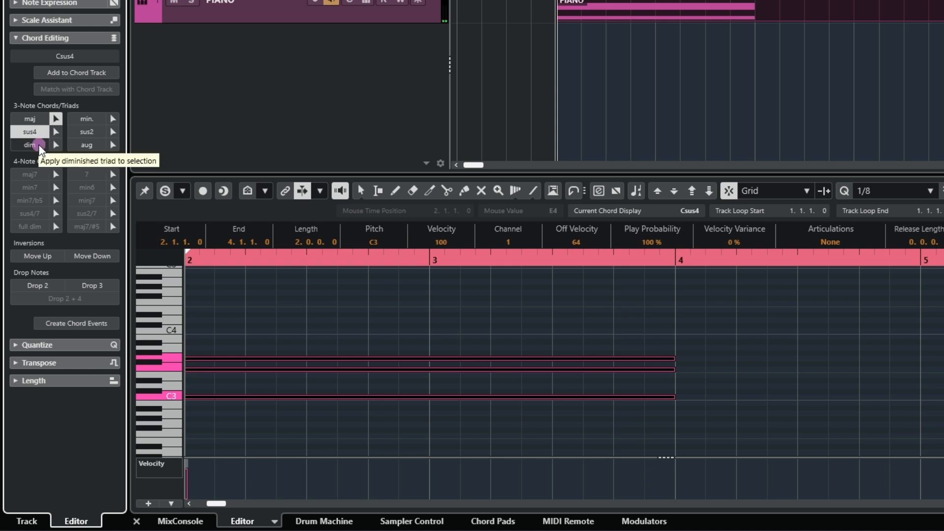
click(40, 144)
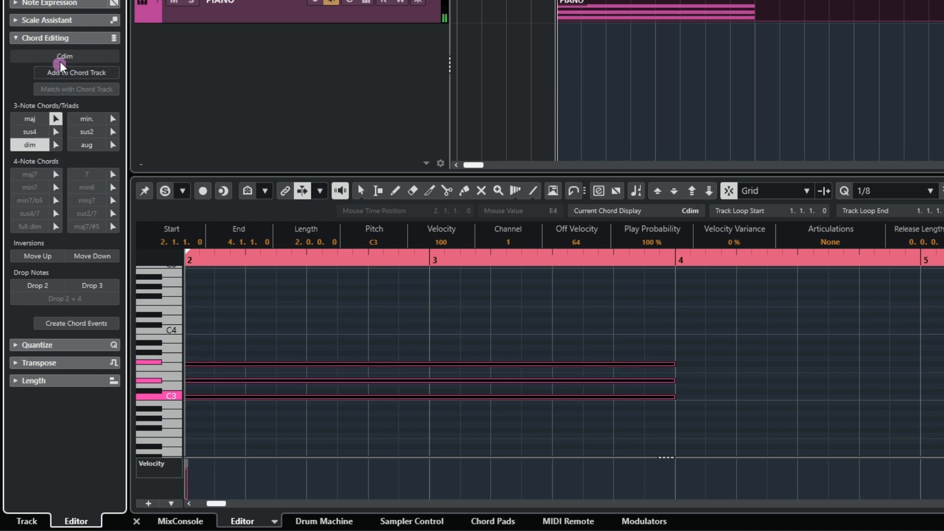
click(96, 120)
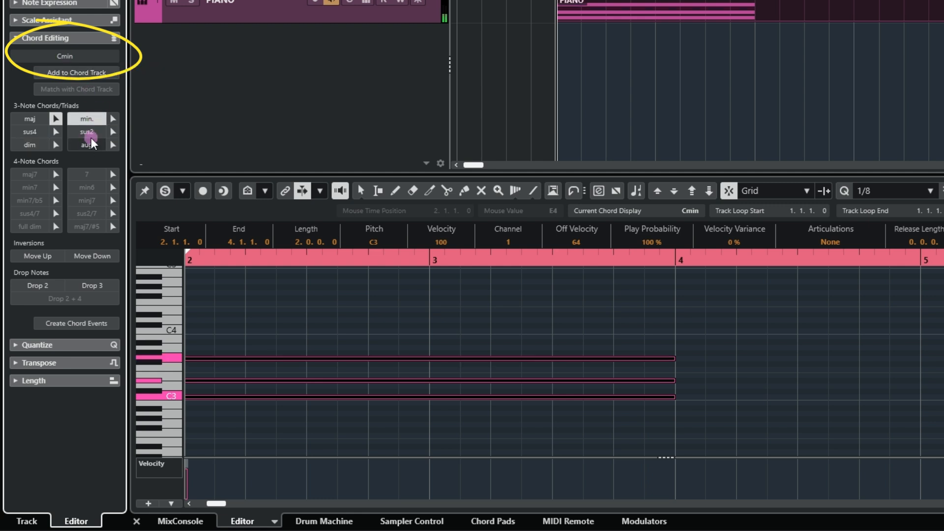
click(91, 134)
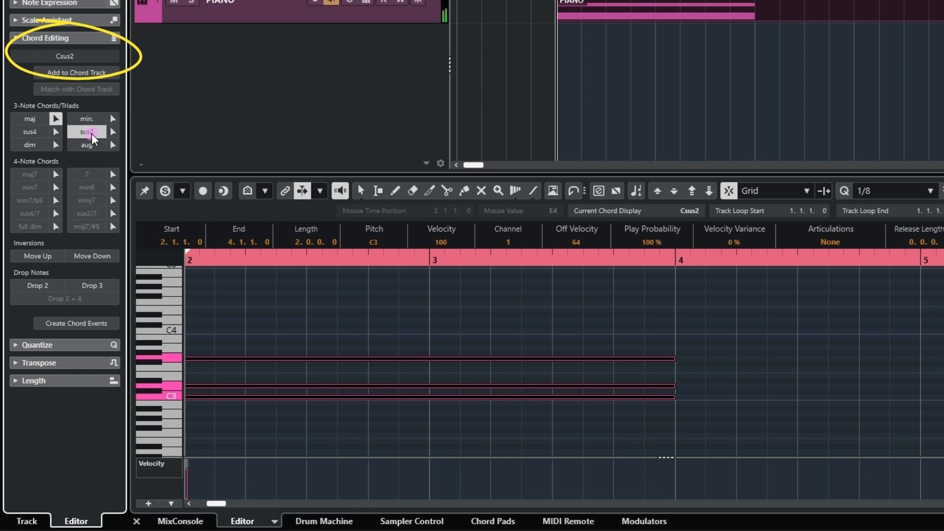
click(87, 146)
click(34, 120)
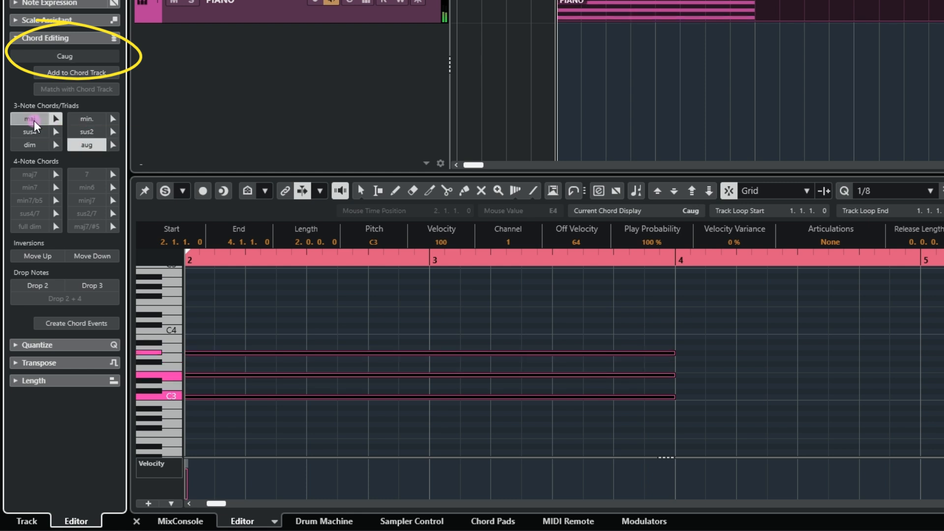
Step: Cycle the C triad again through dim, min, sus2, aug, dim and sus4, ending on maj
click(28, 145)
click(81, 119)
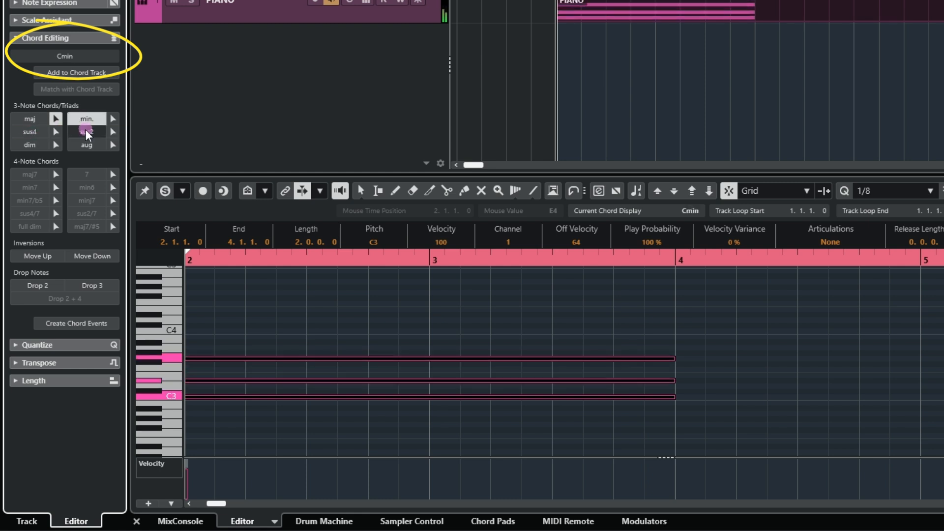
click(86, 132)
click(88, 144)
click(23, 143)
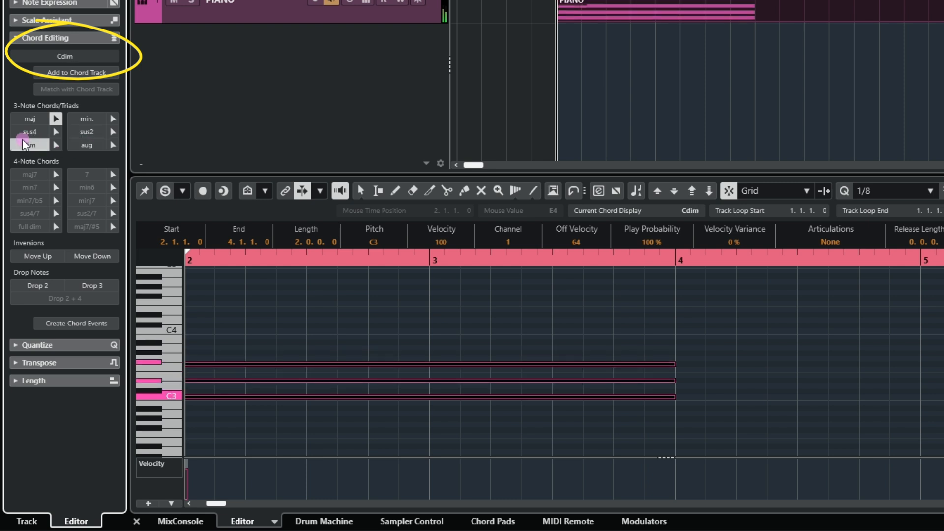
click(30, 126)
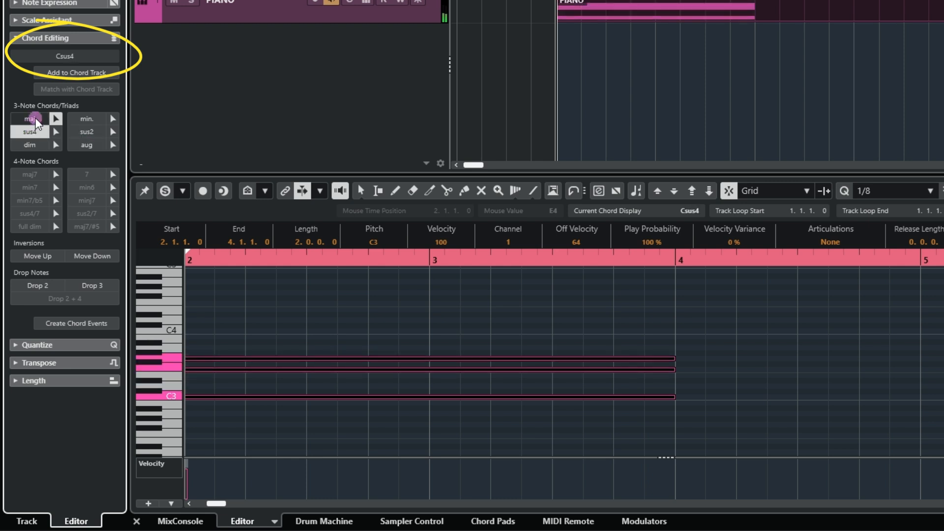
click(35, 118)
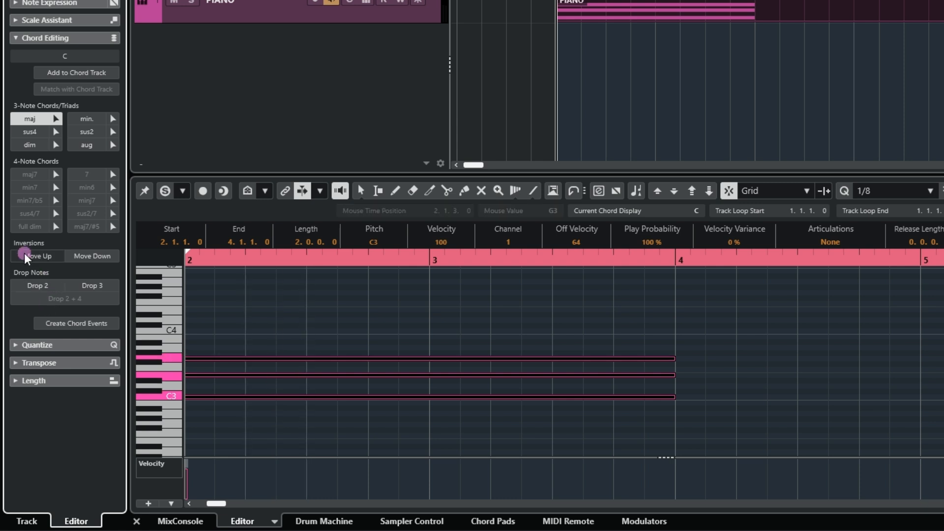
Step: Move the C major triad up through its first and second inversions and back down to root position
click(38, 256)
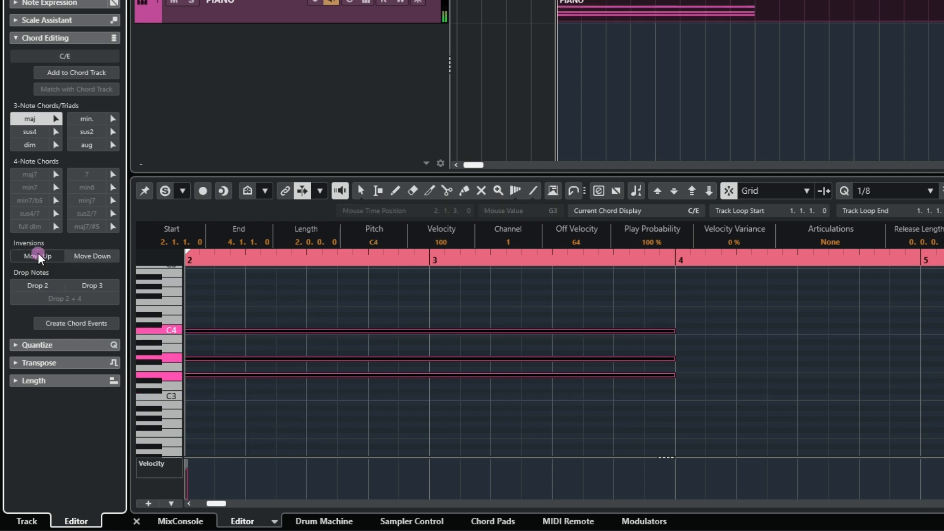
click(89, 259)
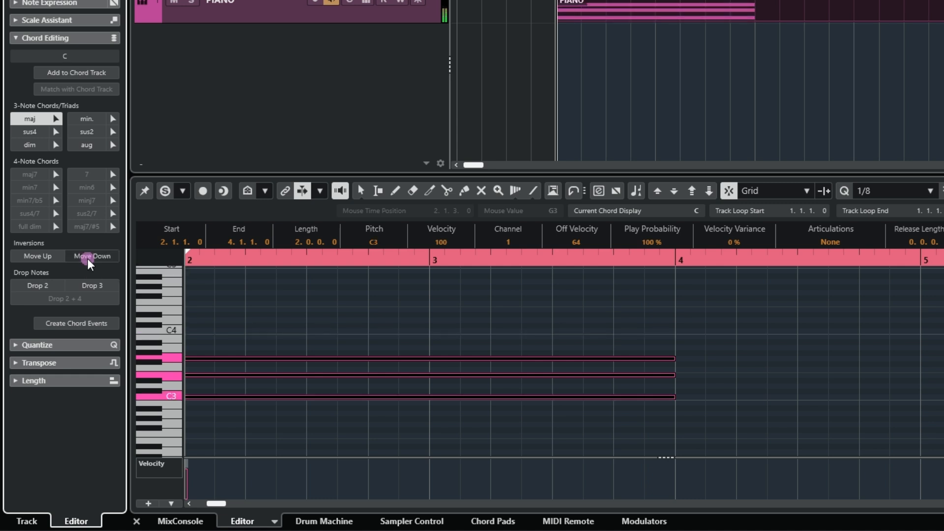
click(51, 256)
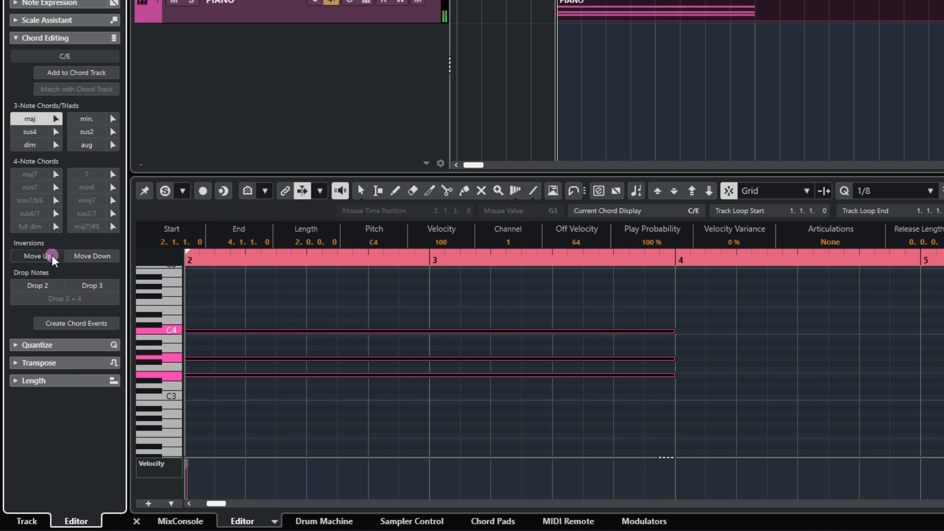
click(51, 256)
click(52, 255)
click(103, 255)
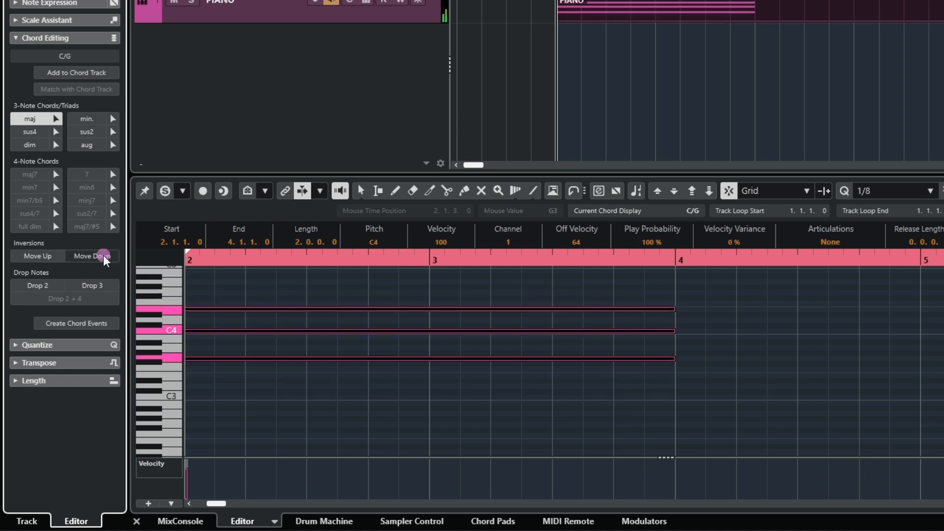
click(103, 255)
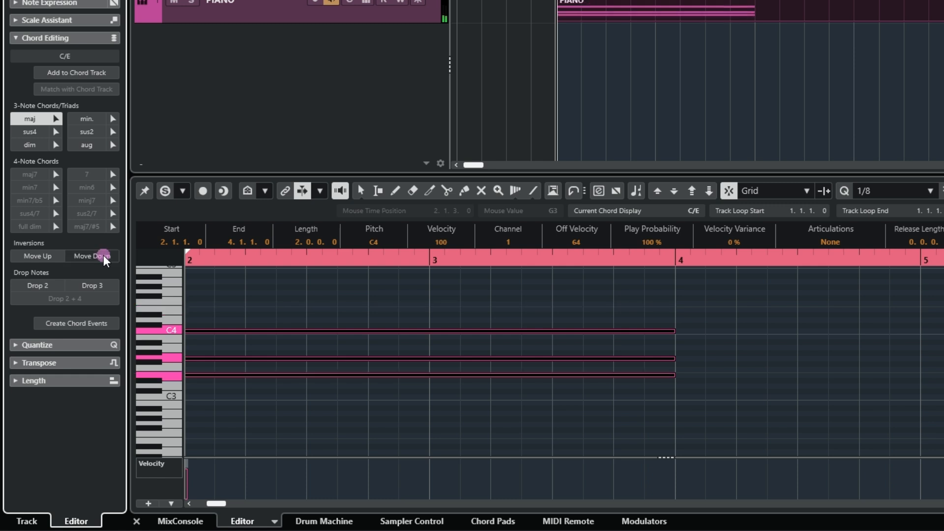
click(103, 255)
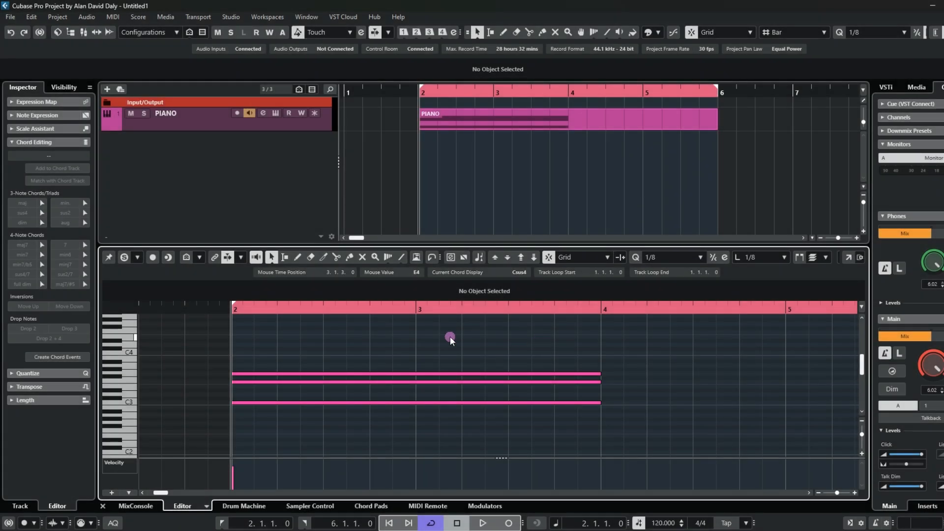
Step: Select all notes of the Csus4 chord and shorten them to one bar, ending at bar 3
drag(447, 334, 462, 433)
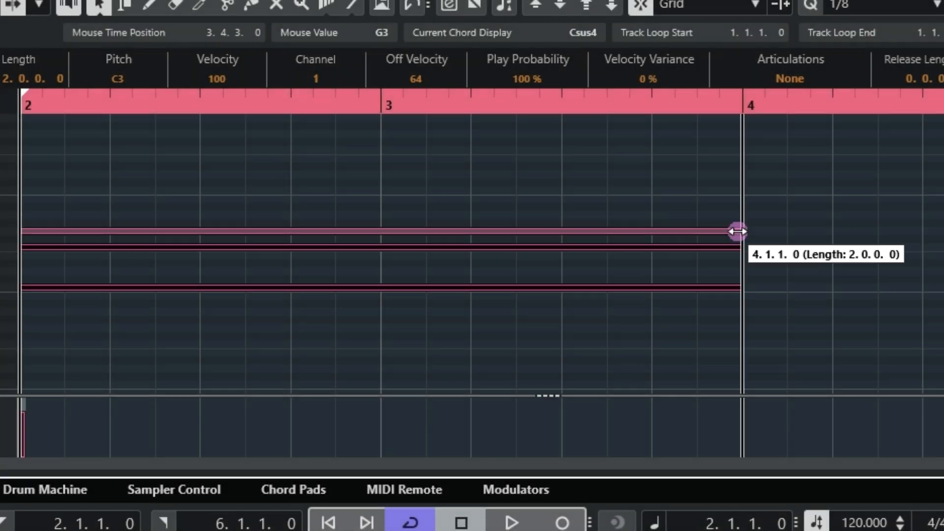
drag(737, 231, 383, 231)
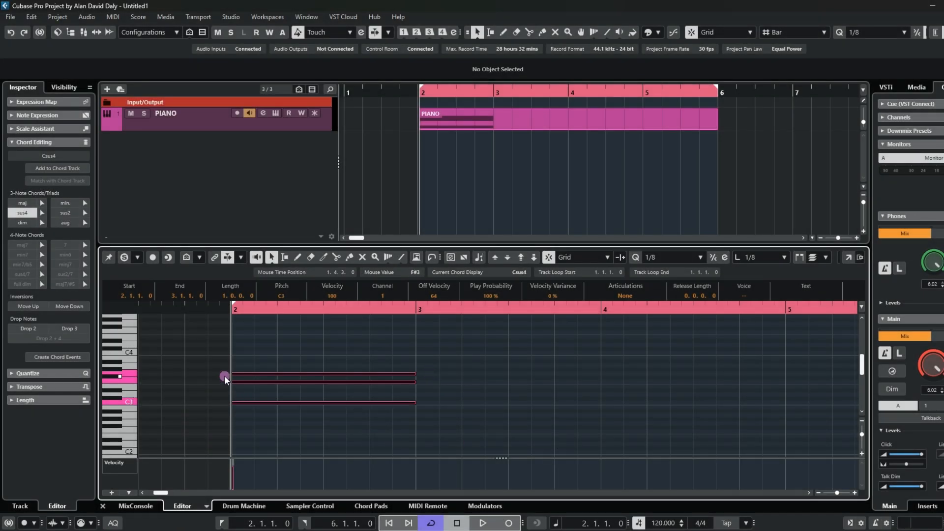
mouse_move(233, 373)
mouse_down()
mouse_move(301, 378)
mouse_move(232, 379)
mouse_up()
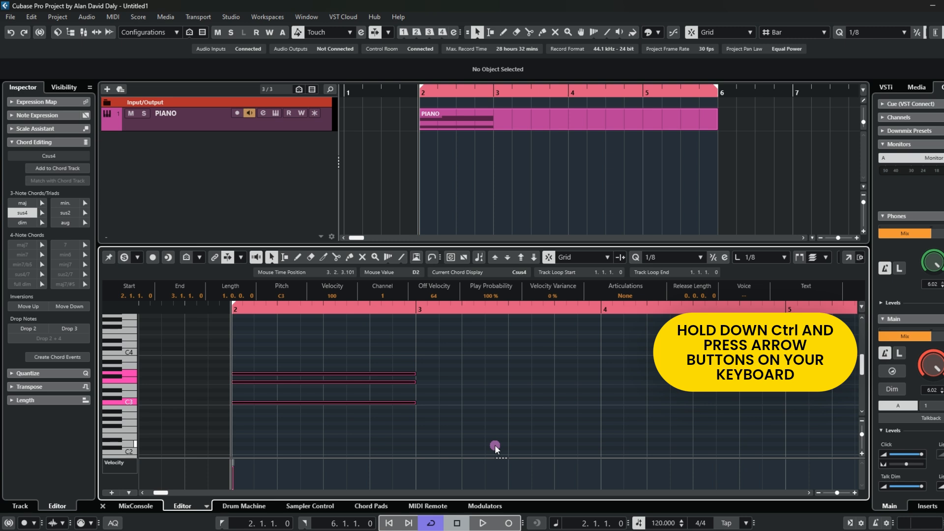
Step: Nudge the selected chord about one bar later along the timeline, keeping its length
key(ctrl+Right)
key(ctrl+Right)
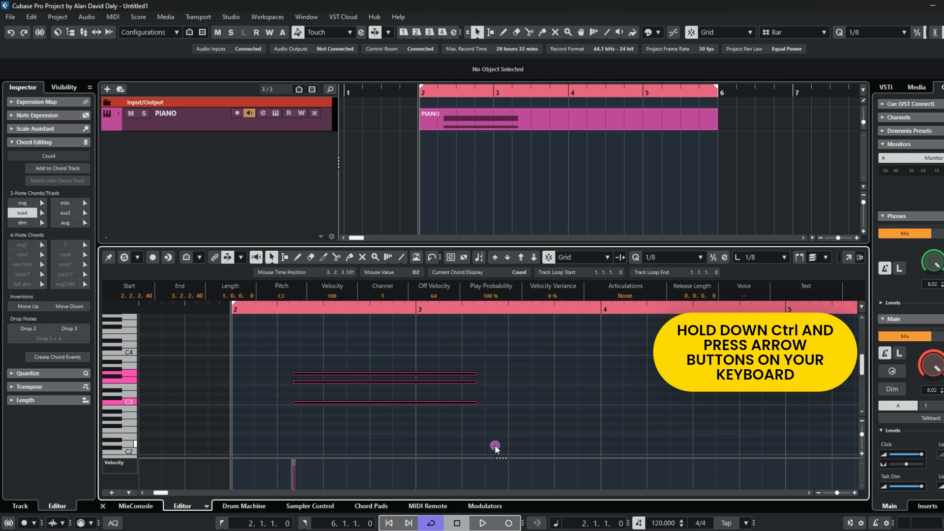
key(ctrl+Right)
key(ctrl+Right)
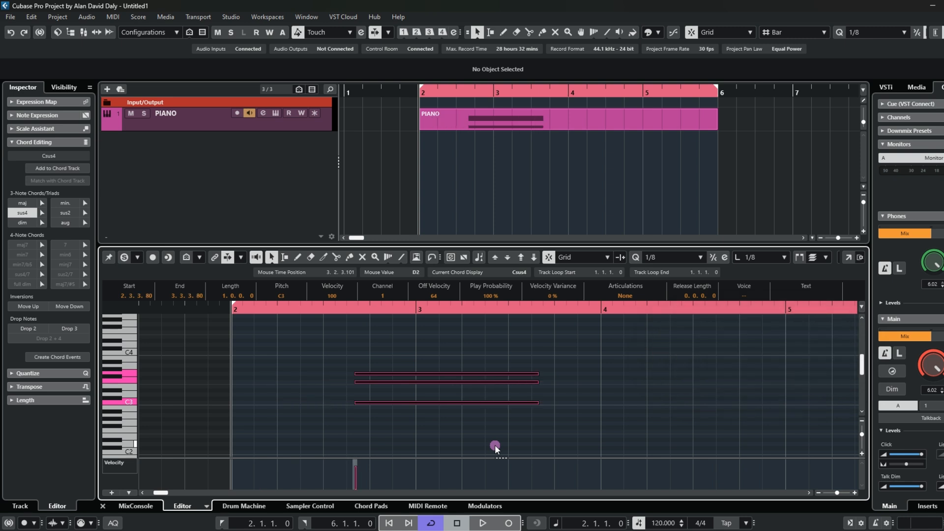
key(ctrl+Right)
key(ctrl+Right)
key(ctrl+Right)
Step: Nudge the selected chord back so that it starts at bar 2
key(ctrl+Left)
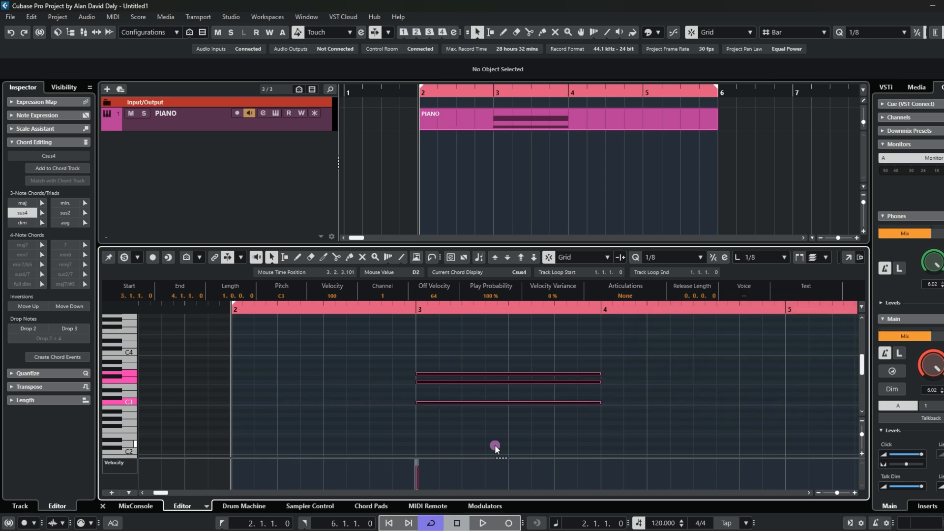
key(ctrl+Left)
key(ctrl+Left)
key(ctrl+Left)
key(ctrl+Left)
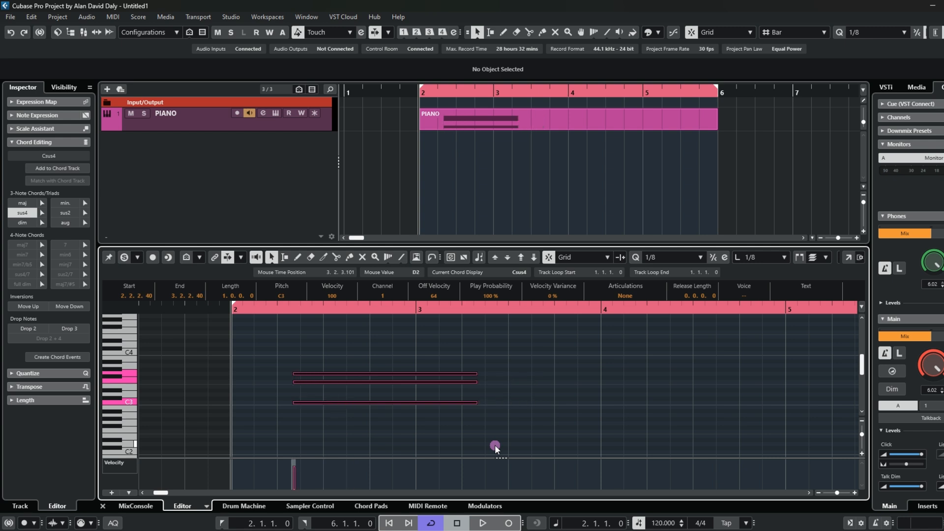
key(ctrl+Left)
key(ctrl+Left)
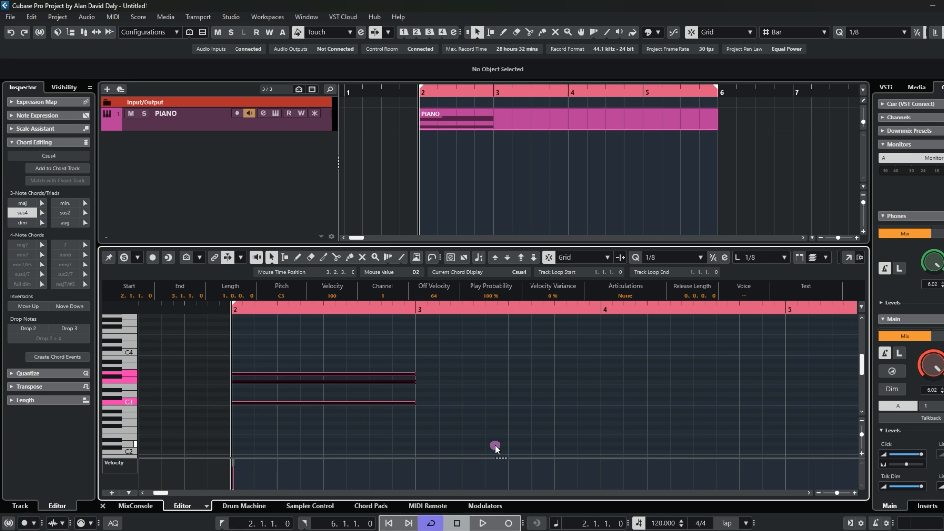
Step: Lengthen the selected chord in grid steps until its notes end at bar 4
key(alt+Right)
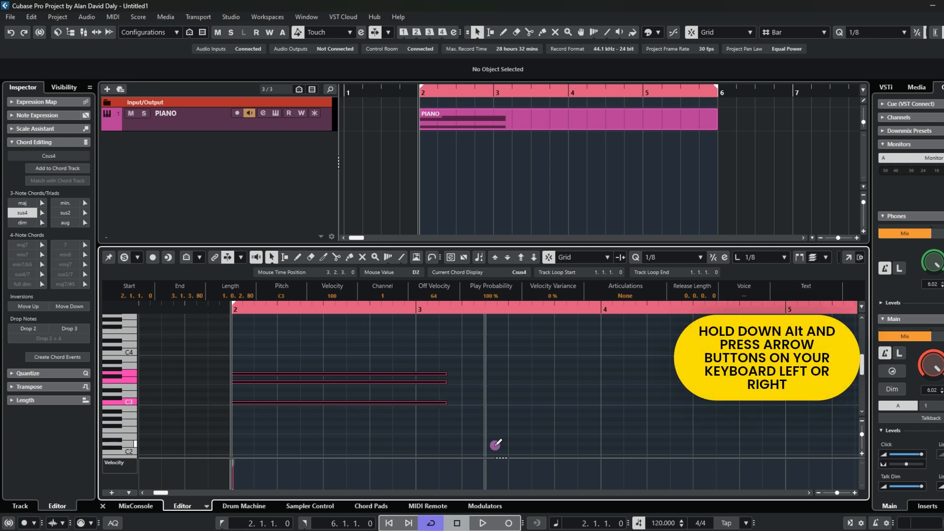
key(alt+Right)
key(alt+Right)
key(alt+Right)
key(alt+Right)
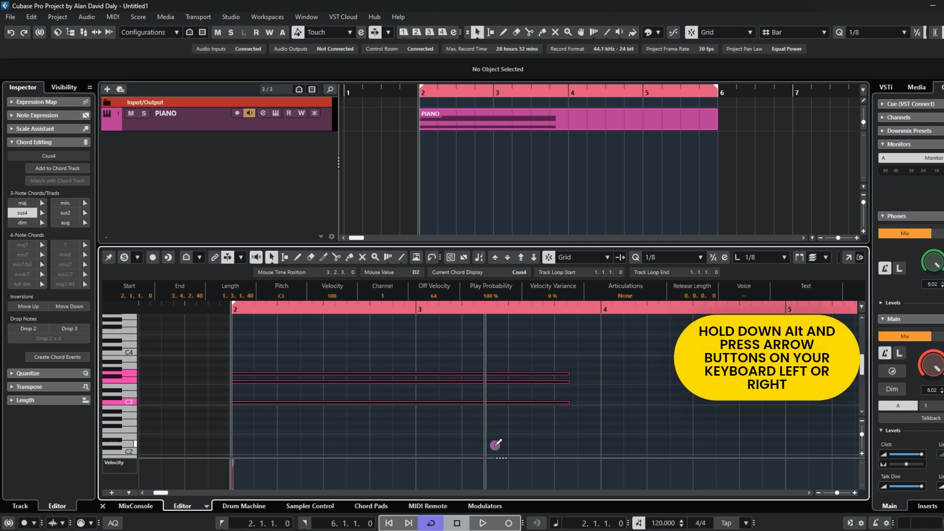
key(alt+Right)
Step: Extend the chord's start back to 1.3.3.80 and return it to bar 2, keeping its end at bar 4
key(ctrl+Left)
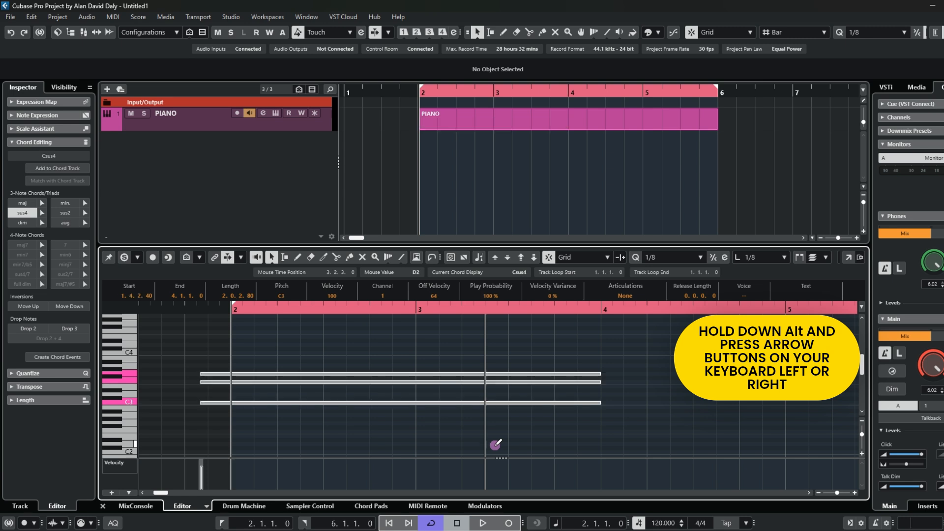
key(ctrl+Left)
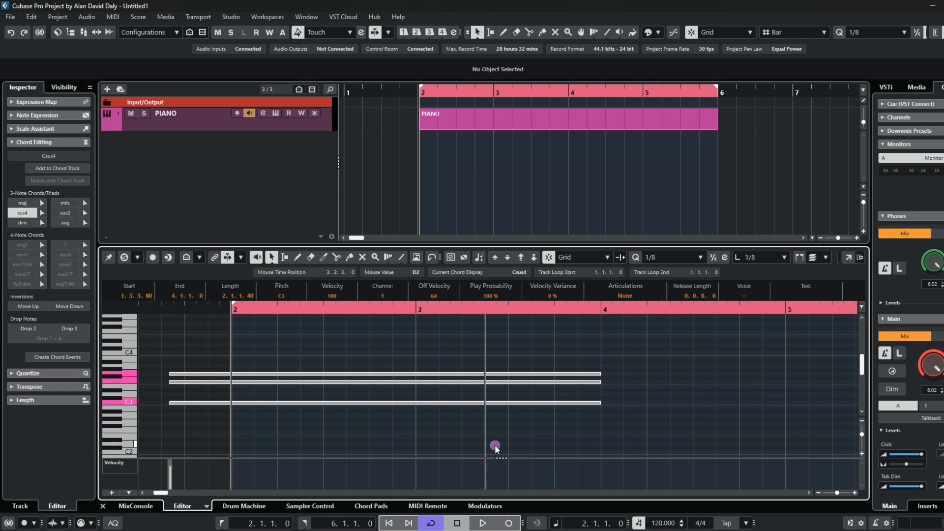
key(ctrl+Right)
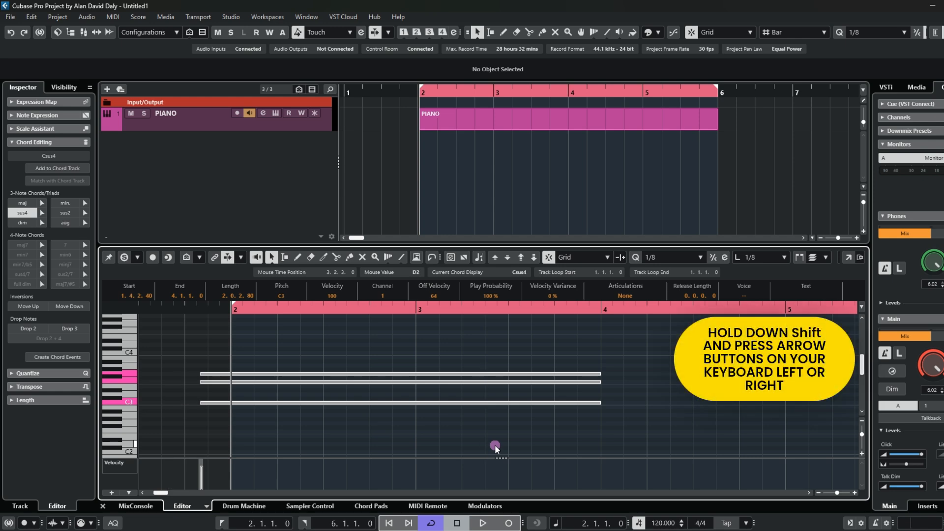
key(ctrl+Right)
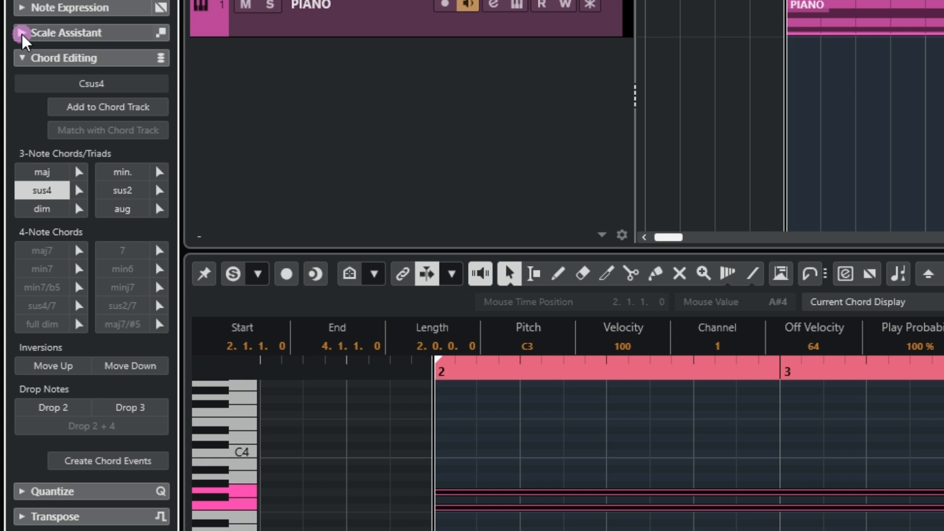
Step: Open the Scale Assistant with the editor scale in use and examine the available root notes and scale types, keeping C Major
click(21, 33)
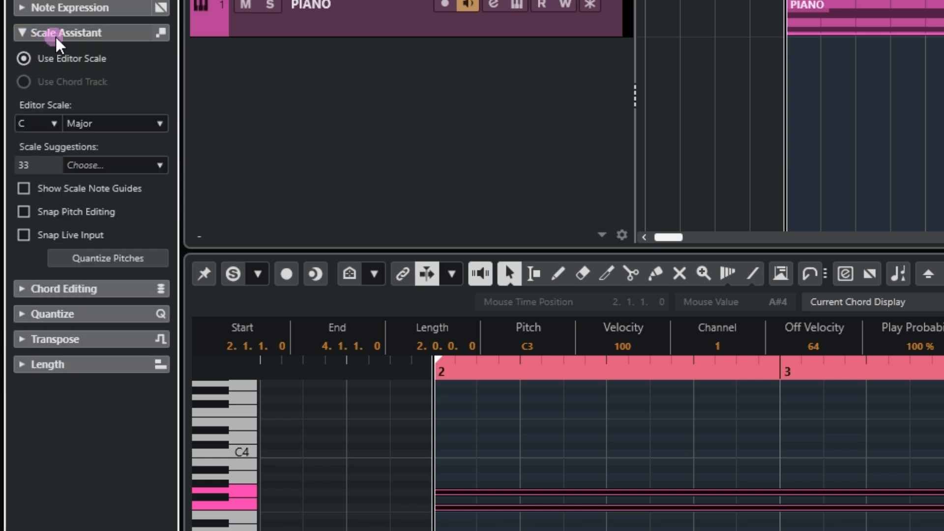
click(24, 60)
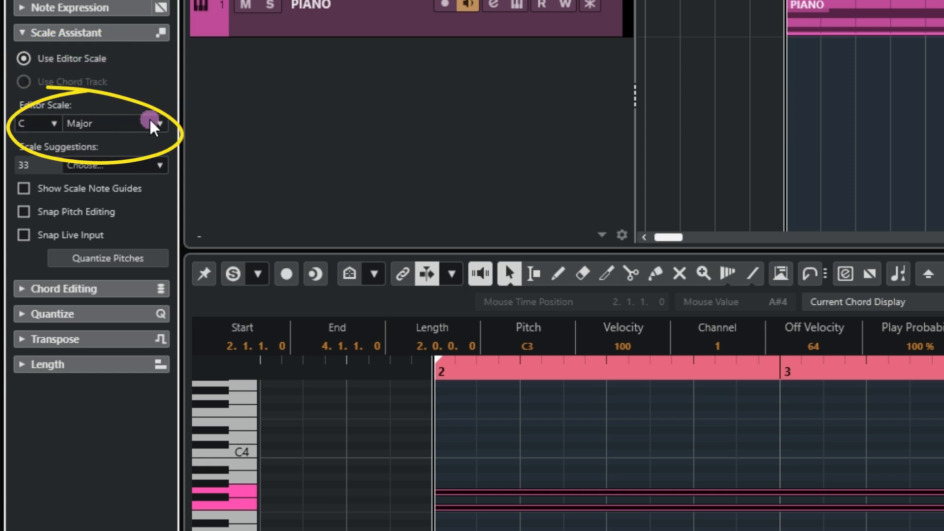
click(52, 120)
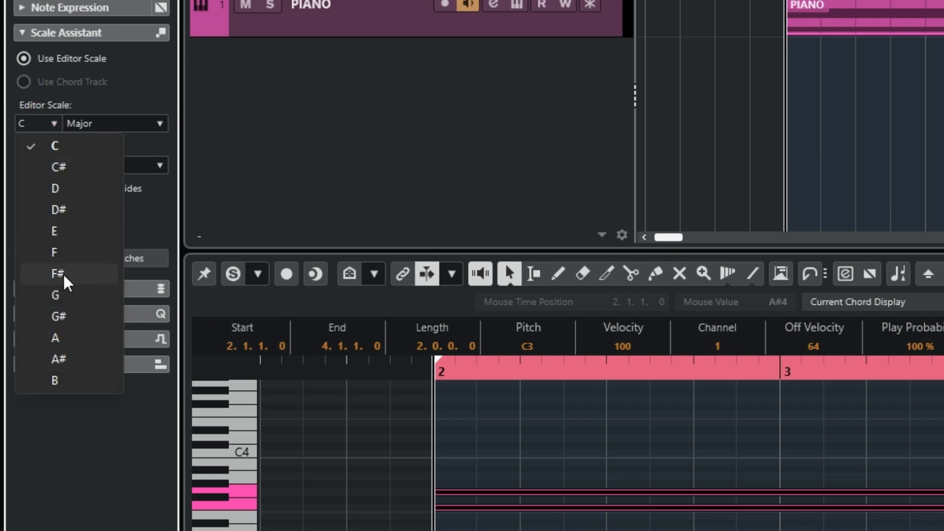
click(73, 125)
click(140, 104)
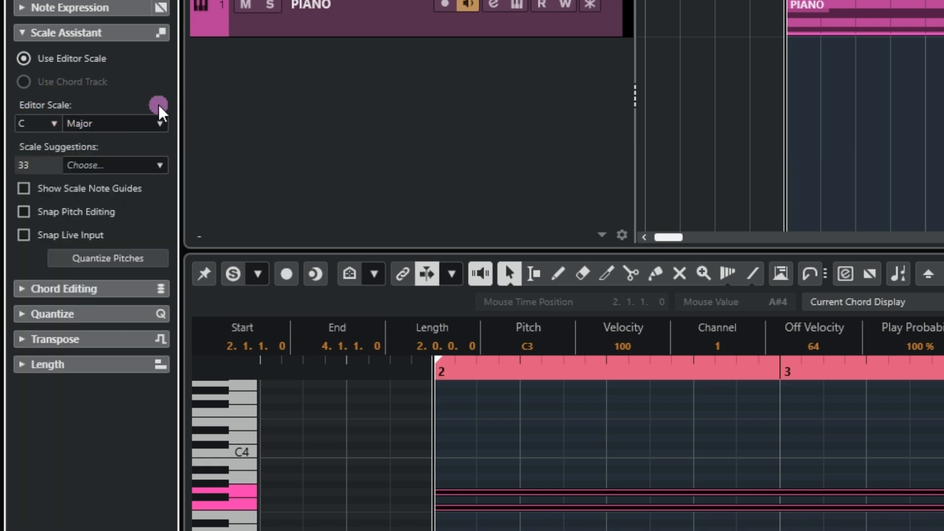
click(161, 128)
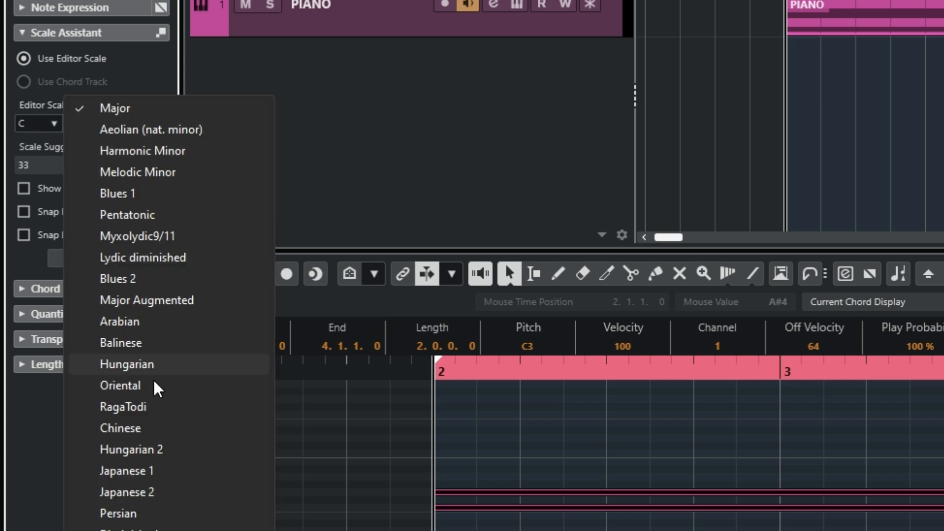
click(299, 78)
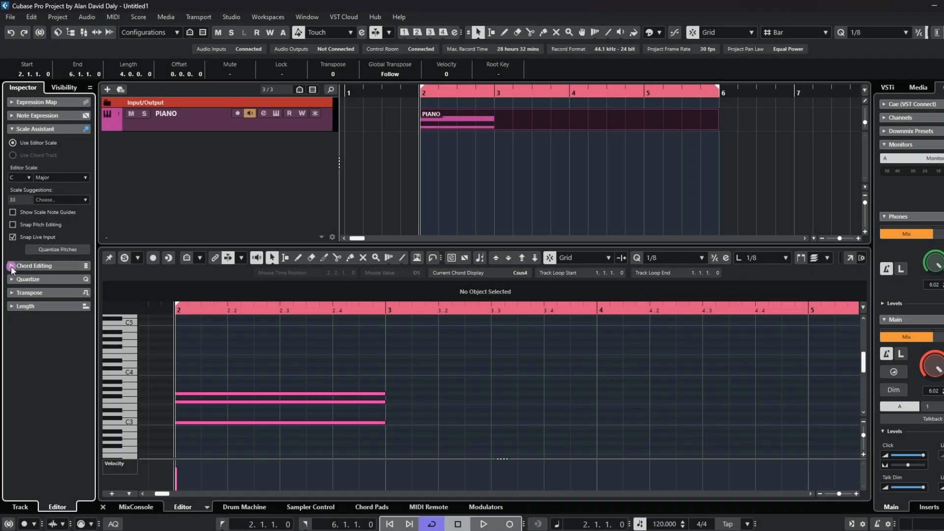
Step: Reopen the Chord Editing section, select all notes of the Csus4 chord and shorten them to half a bar
click(22, 289)
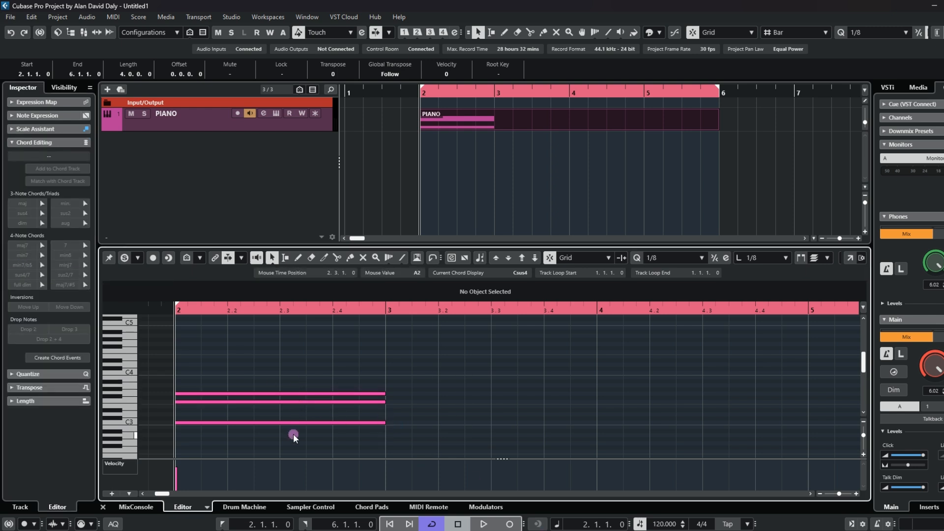
key(ctrl+a)
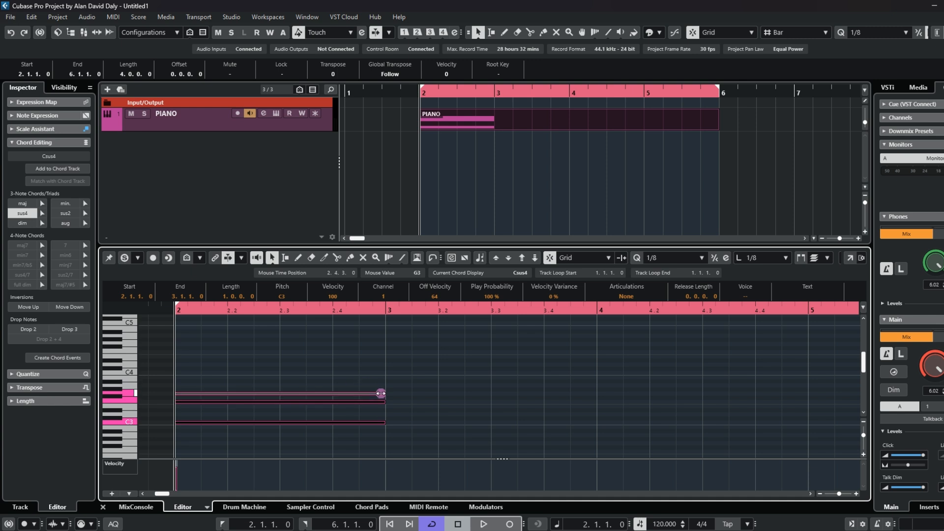
drag(383, 394, 280, 389)
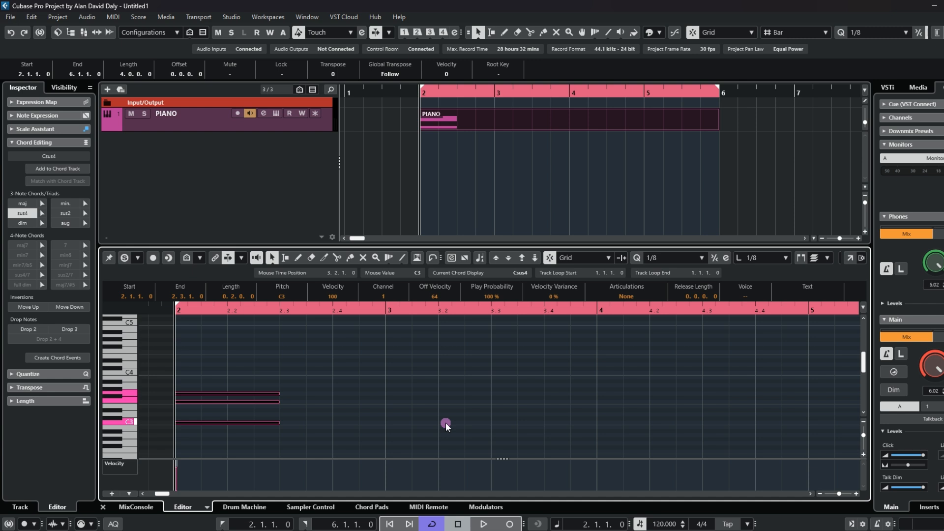
Step: Duplicate the half-bar chord three times so that the four chords run from bar 2 to bar 4
key(alt+d)
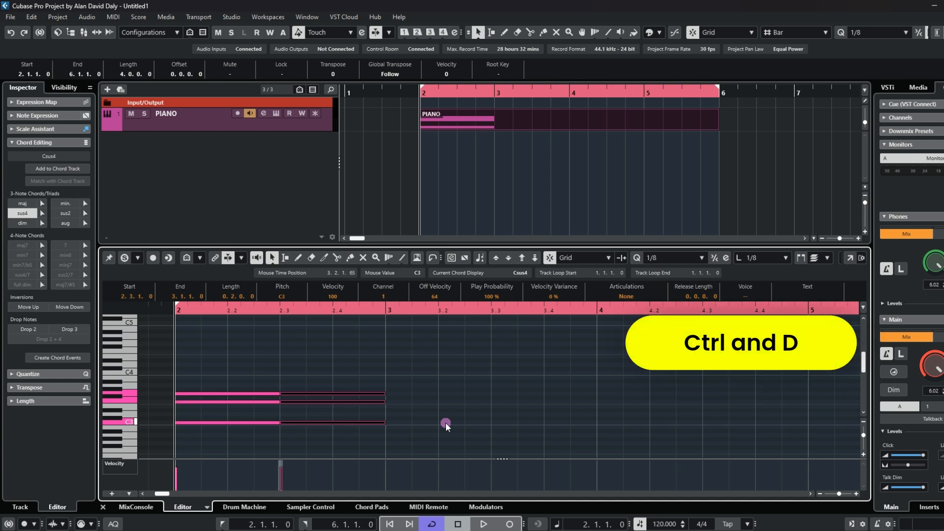
key(ctrl+d)
key(ctrl+d)
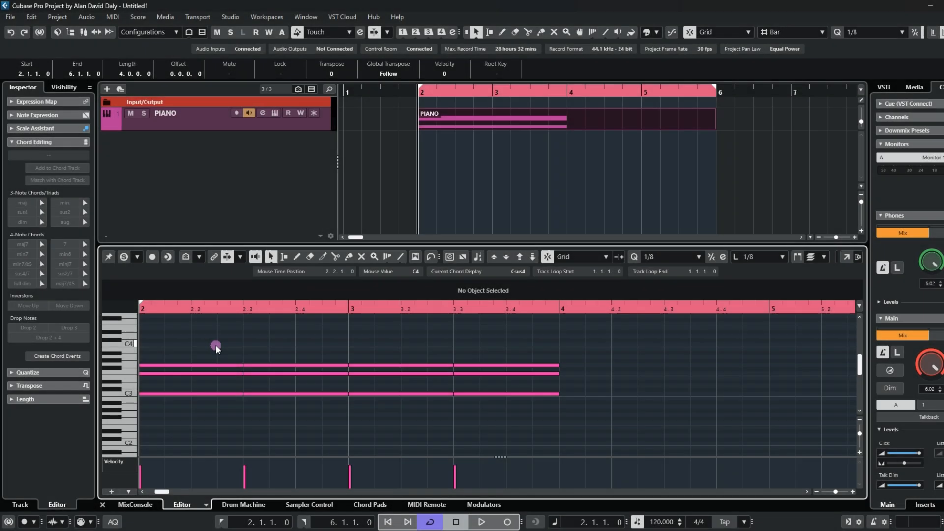
Step: Select all four chords, shorten their notes to a length of 0.0.2.0 and play the result
drag(215, 346, 509, 433)
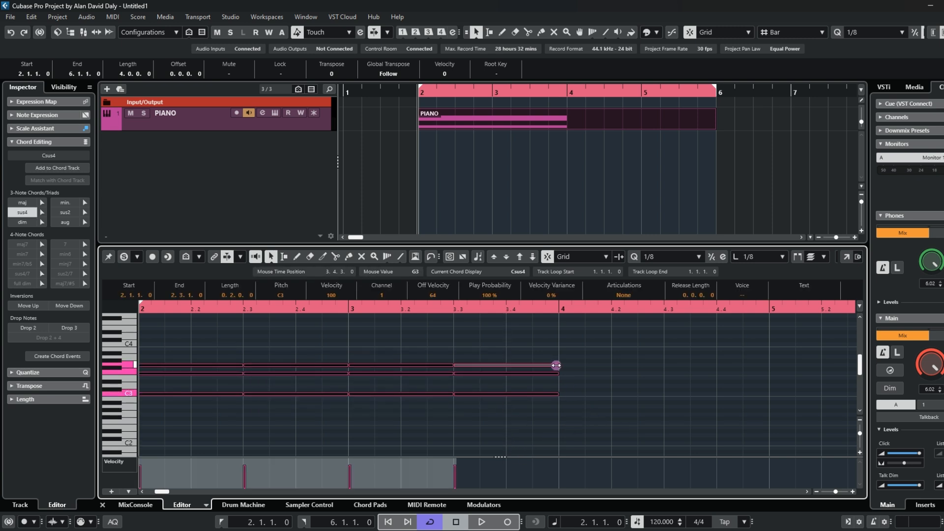
drag(556, 365, 478, 366)
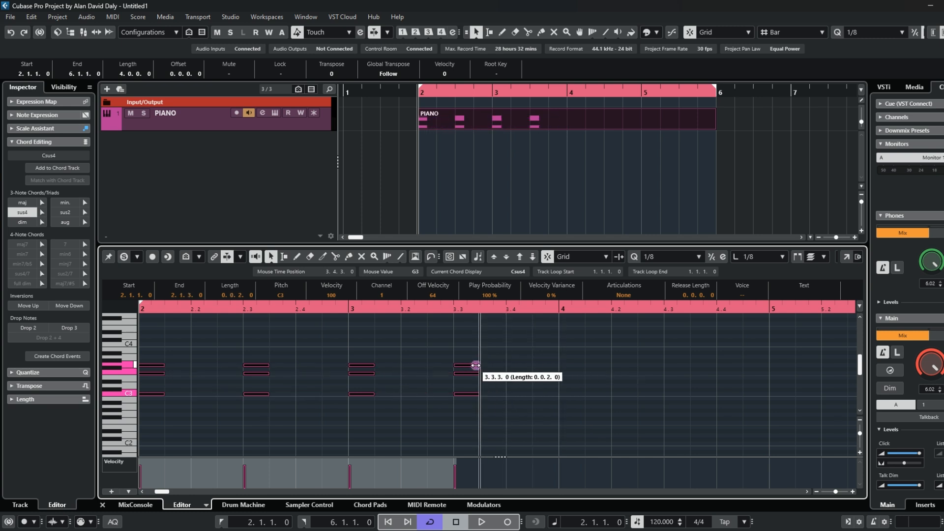
click(481, 522)
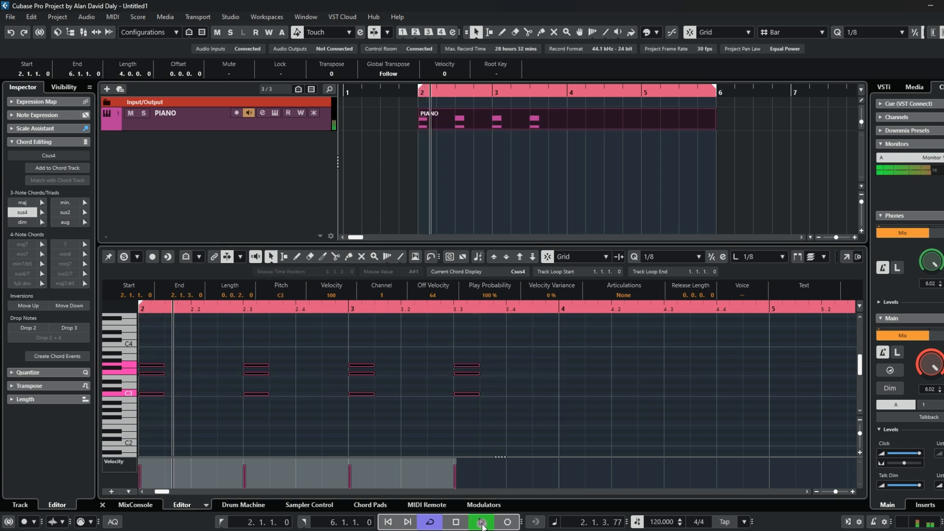
click(456, 522)
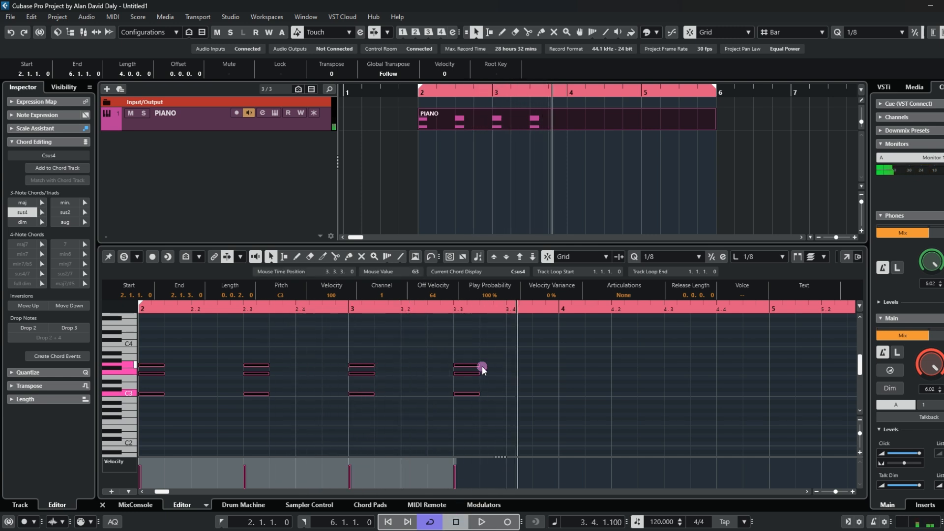
Step: Lengthen the notes of all four selected chords to 0.2.0.0 and clear the selection
drag(481, 367, 560, 368)
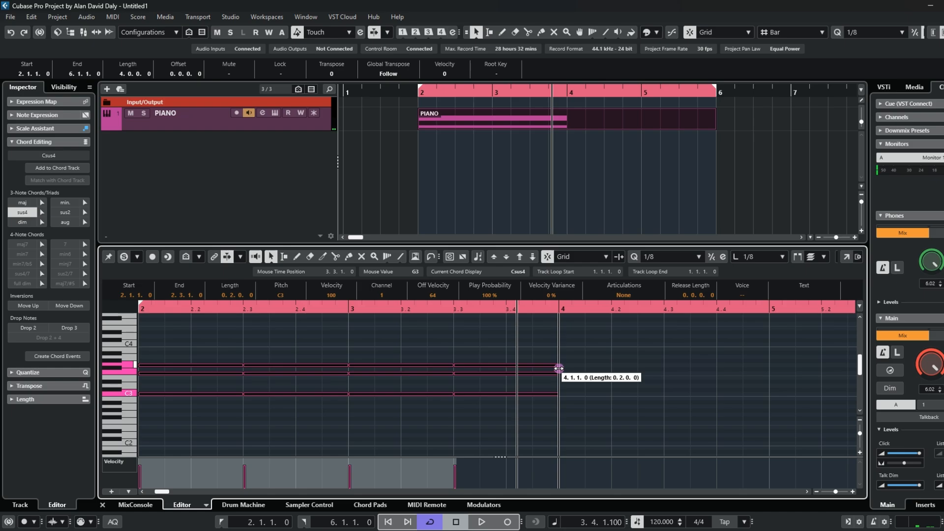
click(586, 441)
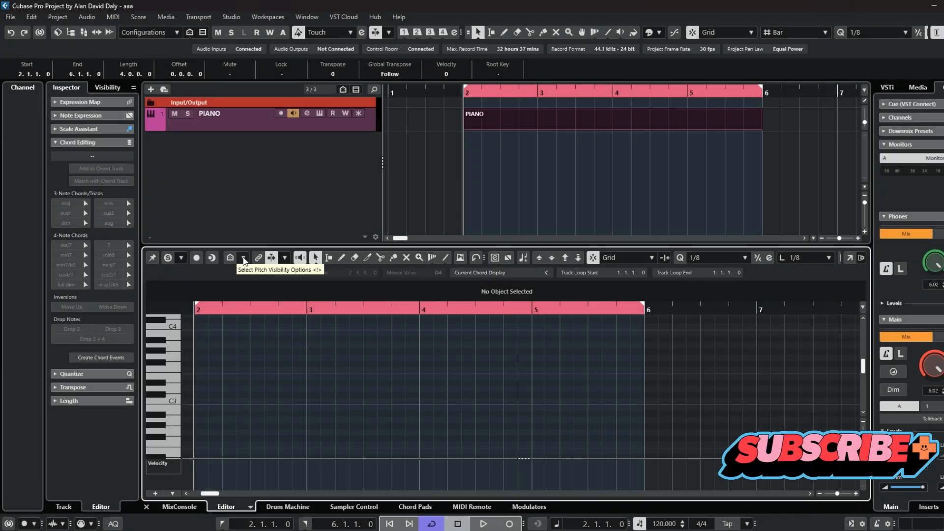
Step: Examine the pitch visibility options and the editor scale set in the Scale Assistant
click(243, 259)
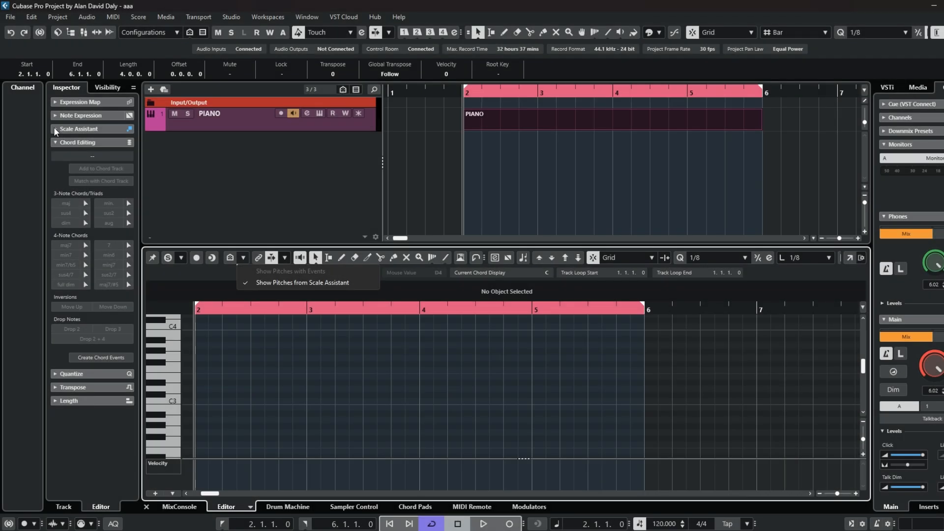
click(54, 127)
click(55, 127)
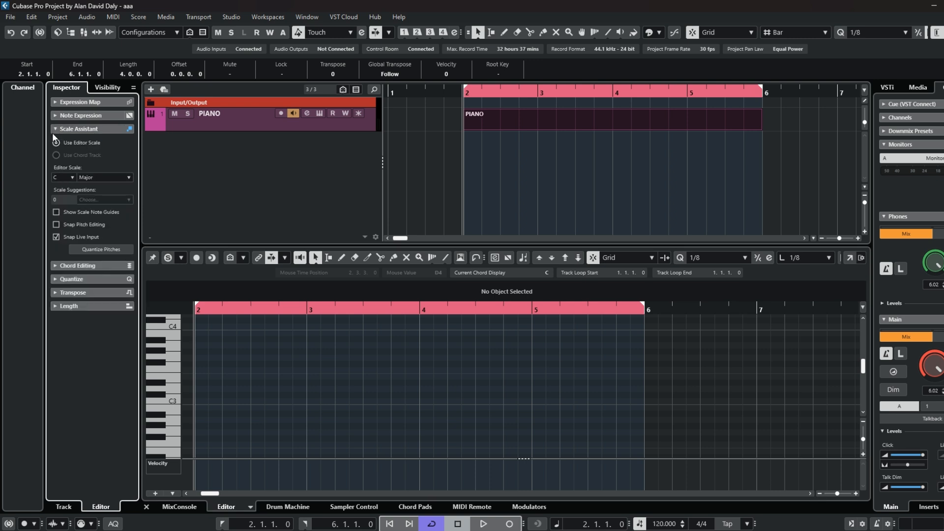
click(54, 129)
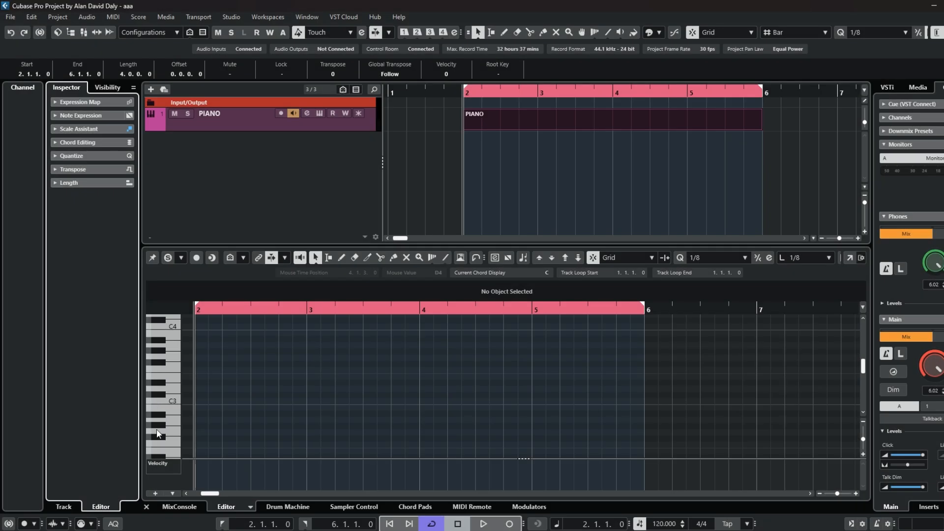
Step: Show only the pitches from the Scale Assistant in the editor and audition keys on the piano keyboard
click(164, 364)
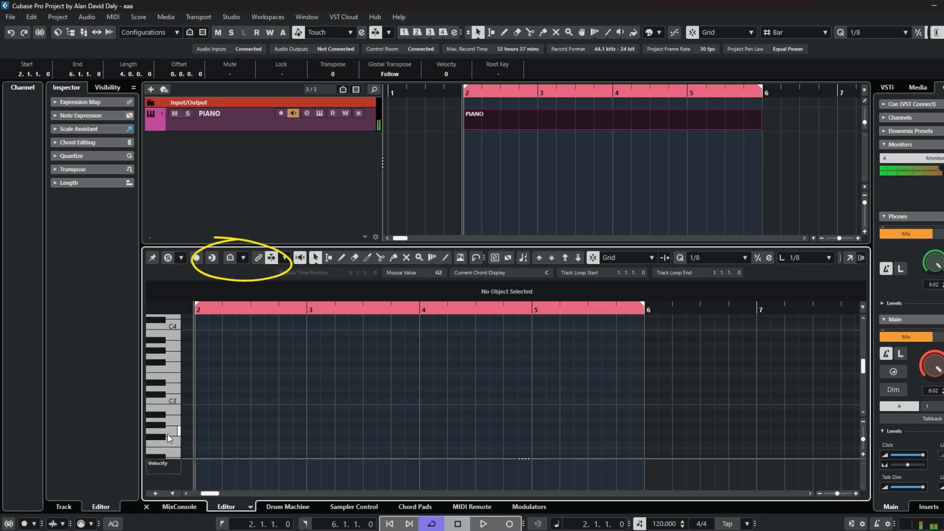
click(230, 258)
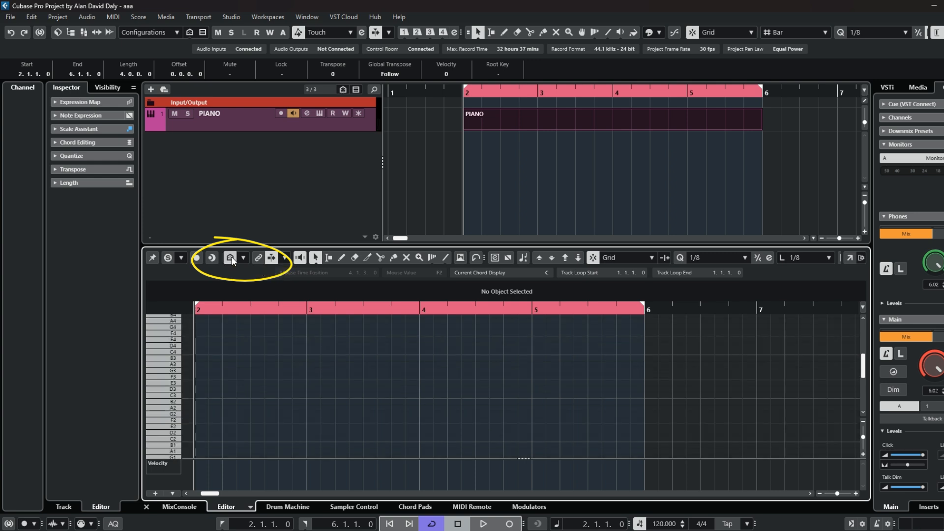
click(167, 329)
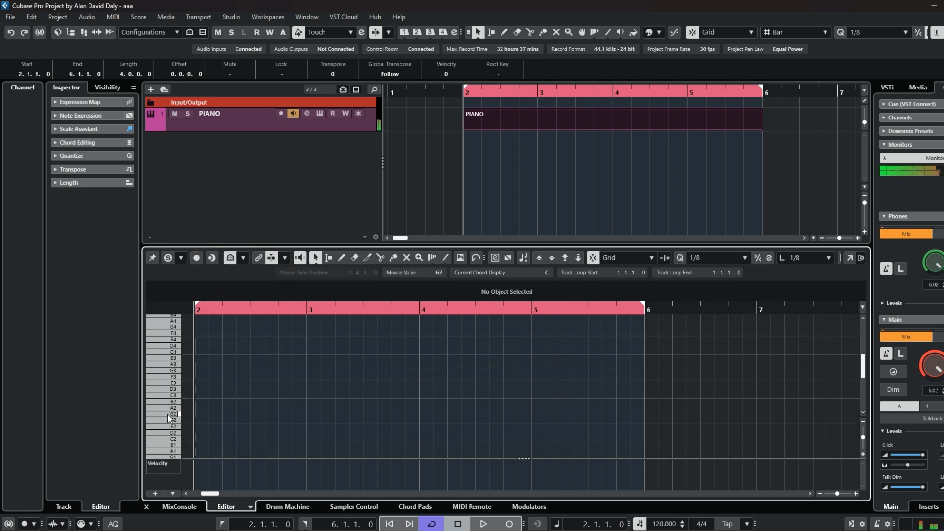
click(172, 425)
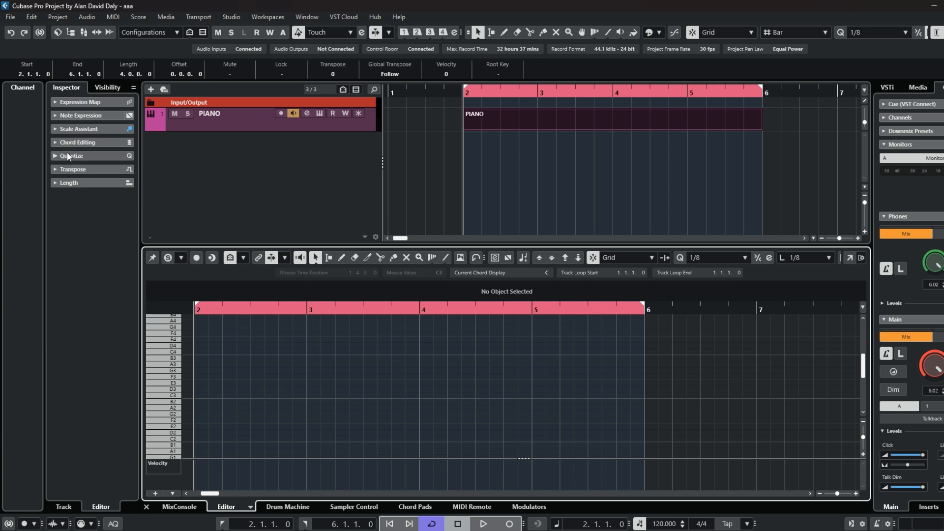
Step: Insert a one-bar major triad on C3 in bar 2 using Chord Editing
click(56, 143)
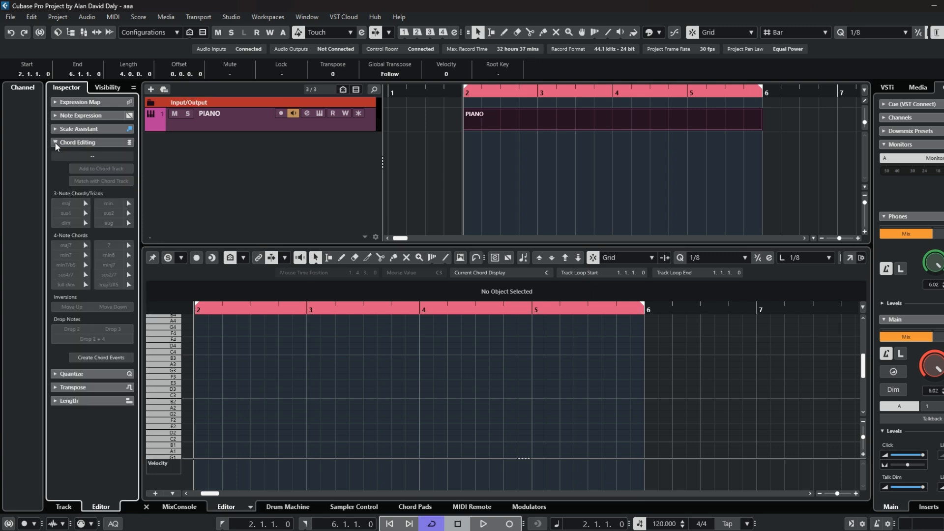
click(85, 203)
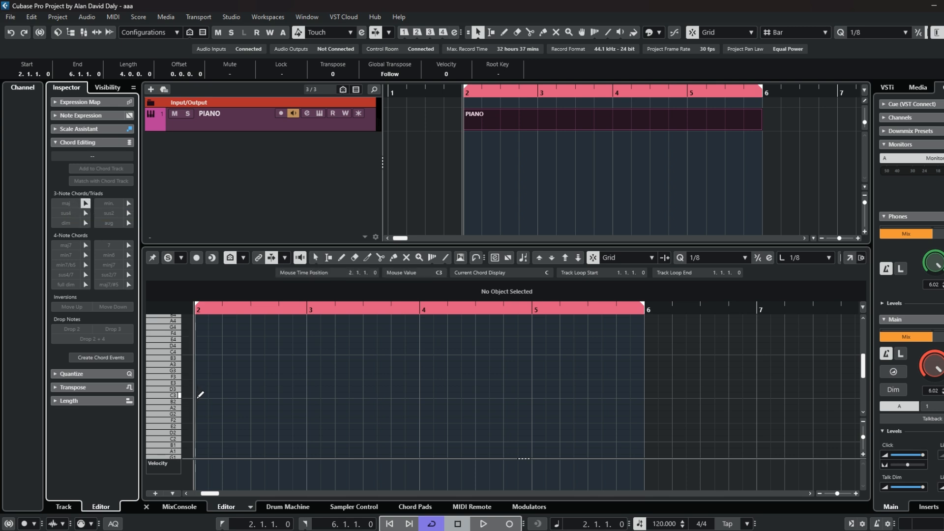
drag(200, 395, 307, 392)
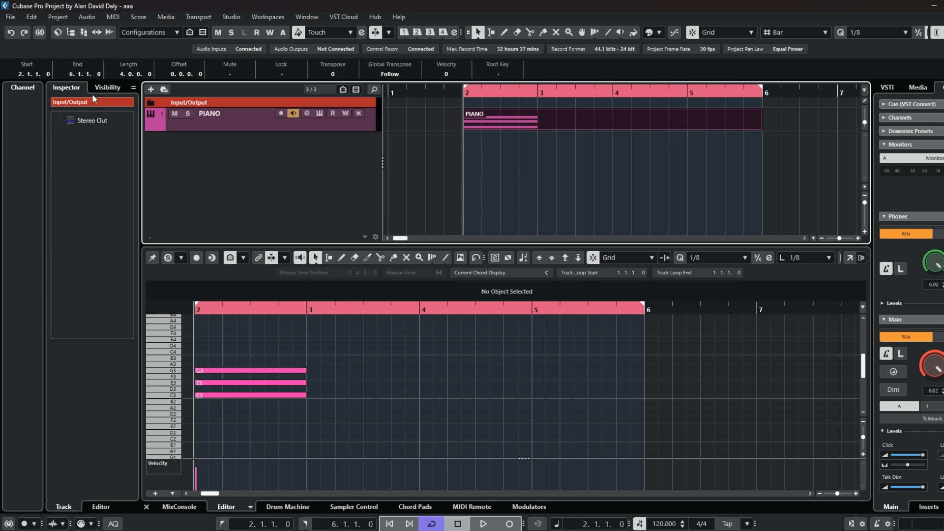
Step: Select the C major chord and duplicate it three times to fill bars 3 to 5
click(259, 355)
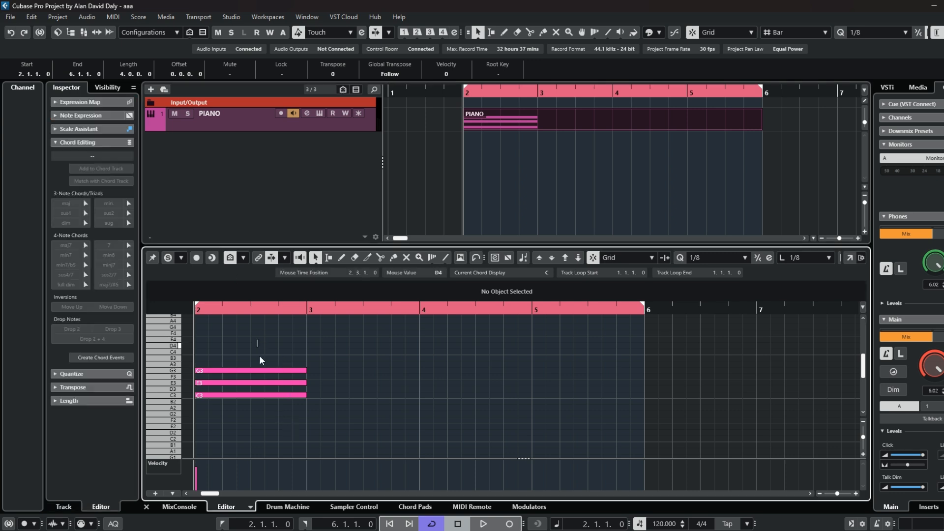
drag(264, 409, 265, 410)
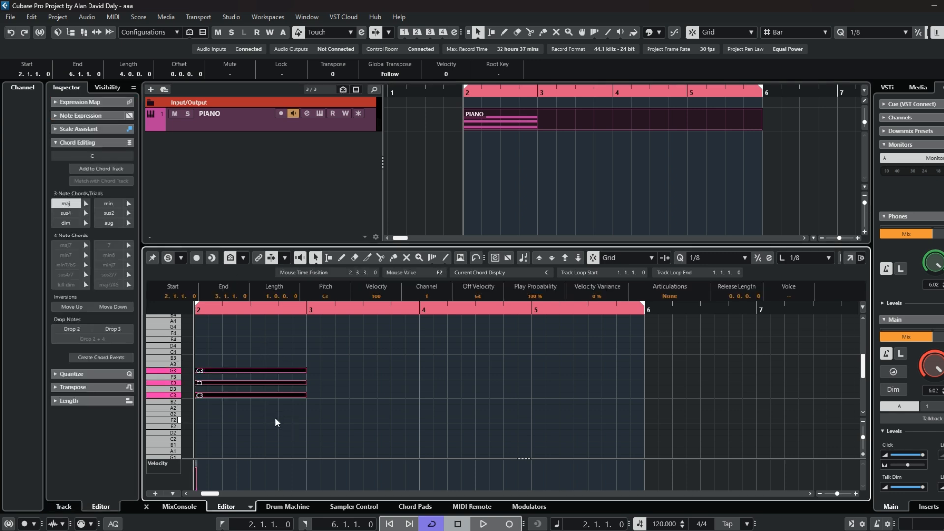
key(ctrl+d)
key(ctrl+d)
key(ctrl+d)
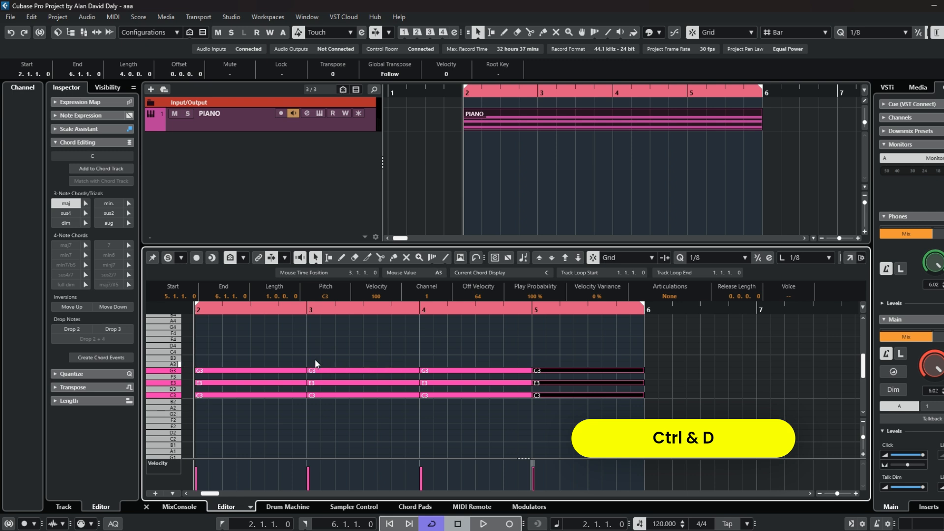
Step: Select the chord in bar 3 and change it to a sus4 triad
click(337, 350)
drag(336, 349, 333, 409)
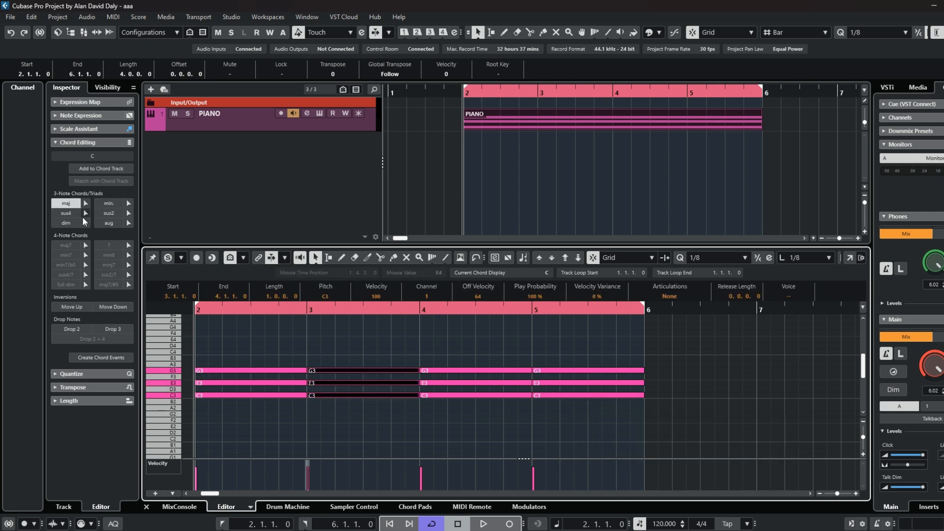
click(66, 214)
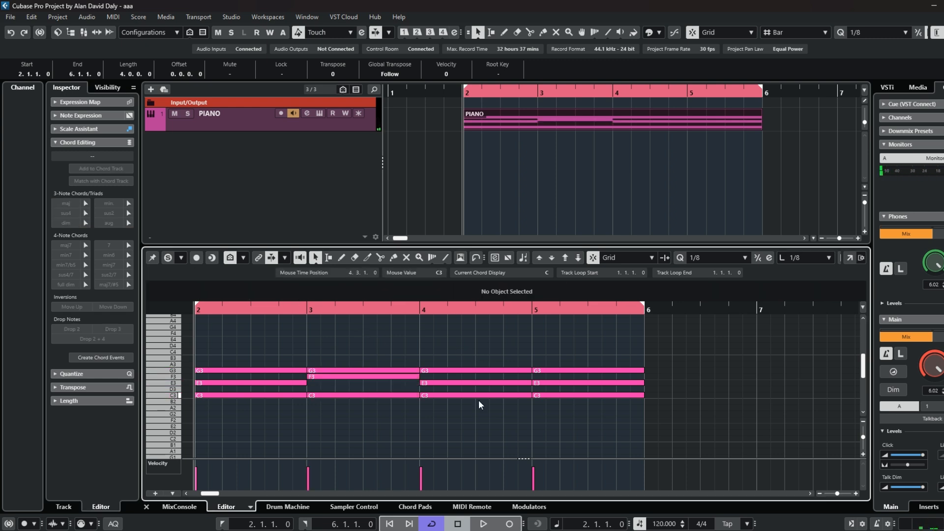
Step: Try an augmented triad in bar 4 and a diminished triad in bar 5, and play the progression
drag(479, 409, 464, 350)
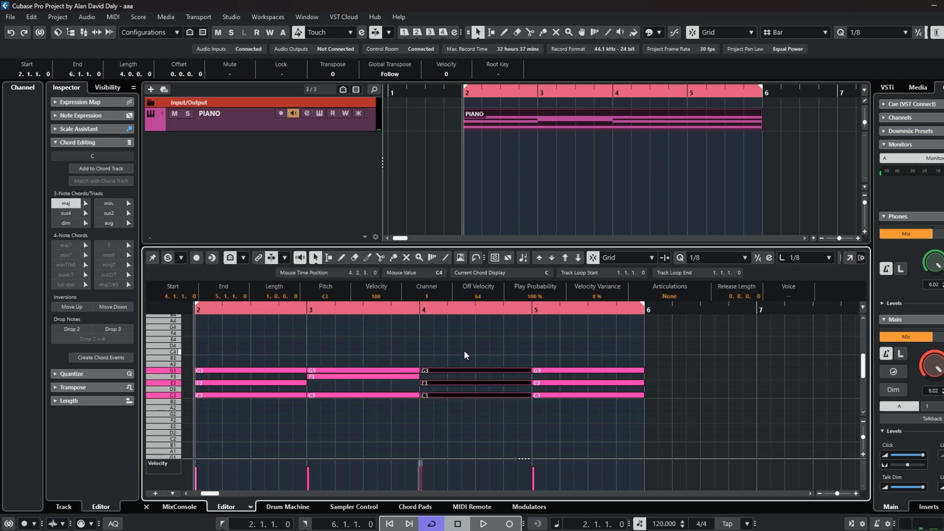
click(110, 224)
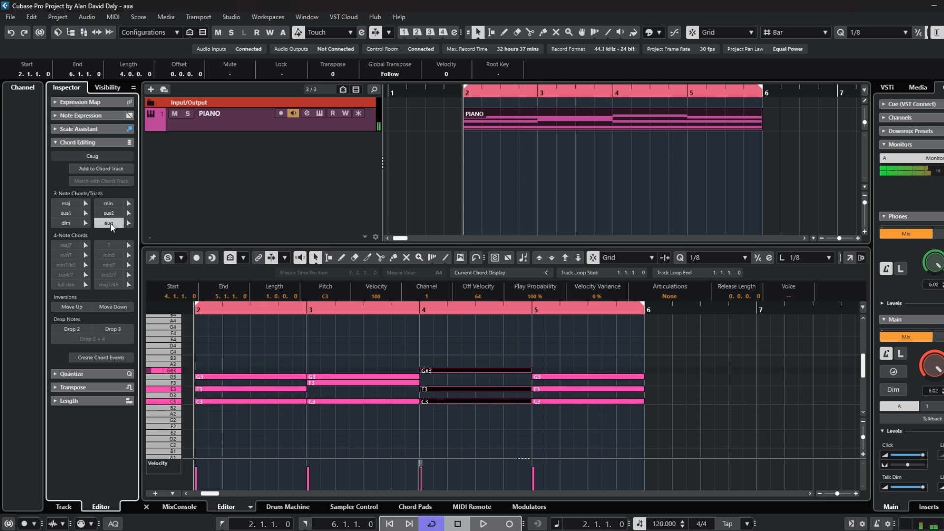
drag(599, 358, 608, 430)
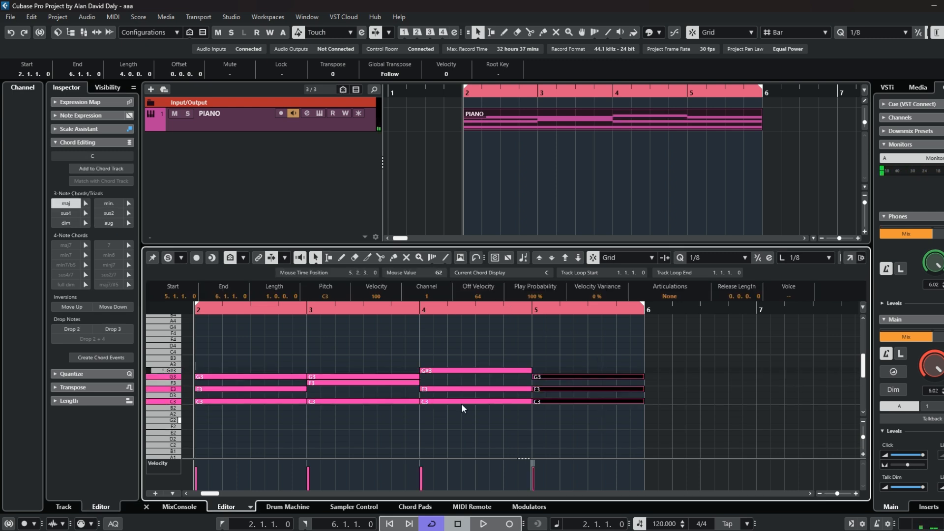
click(65, 223)
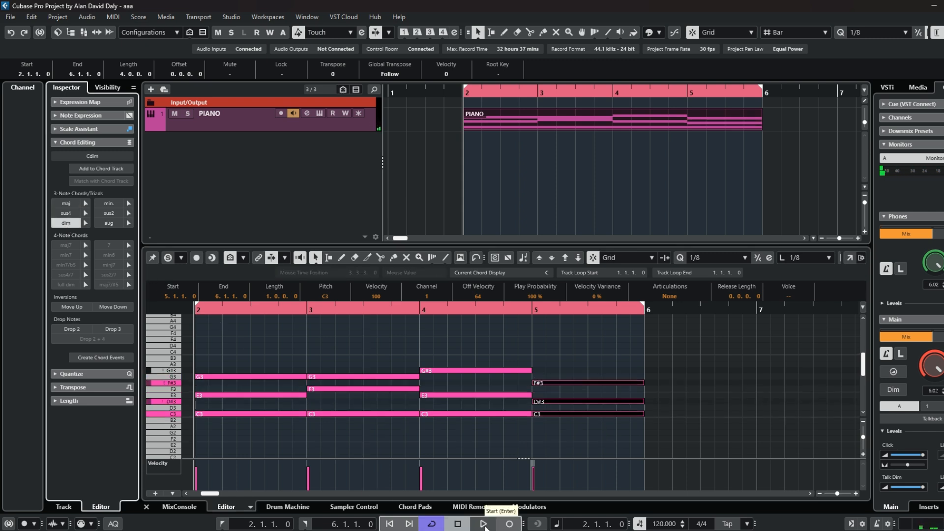
click(484, 525)
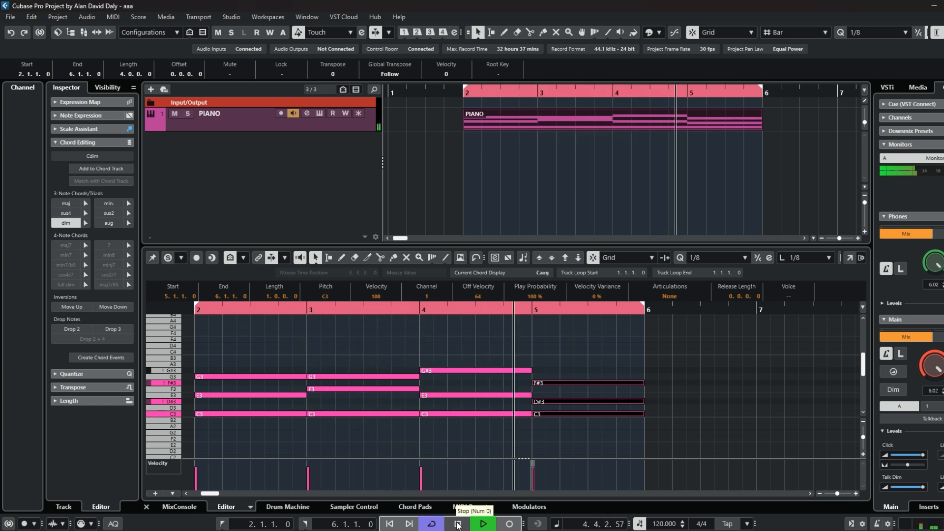
click(457, 524)
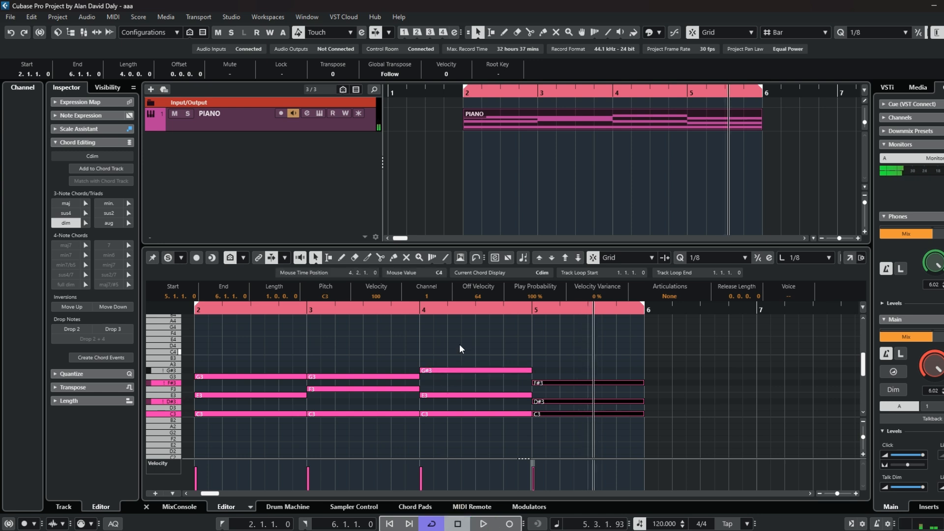
Step: Change the bar 4 chord to sus2 and the bar 5 chord to minor, and play the progression
drag(461, 343, 456, 436)
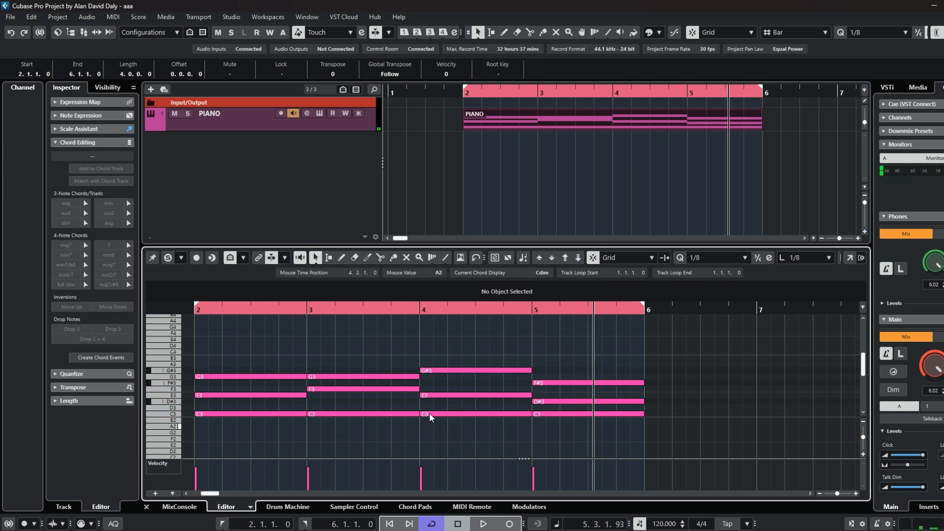
click(111, 215)
drag(554, 360, 558, 431)
click(109, 203)
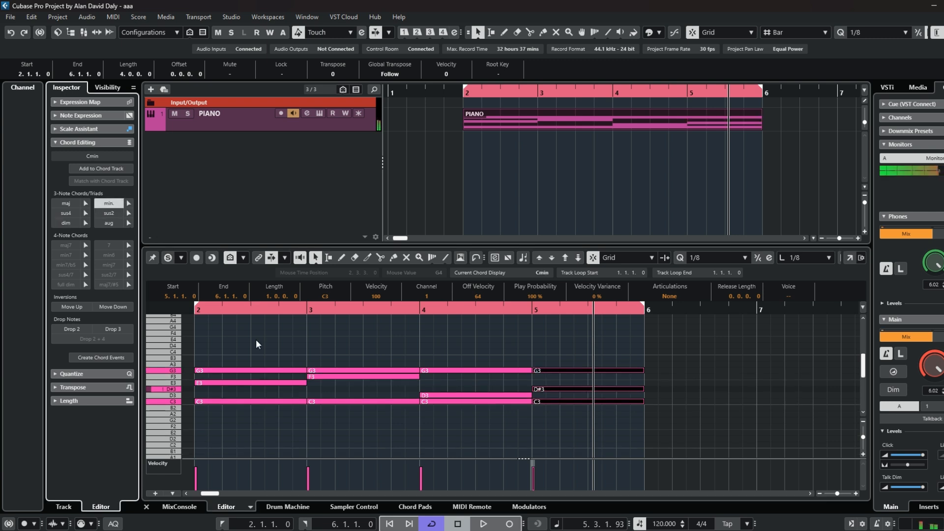
click(196, 310)
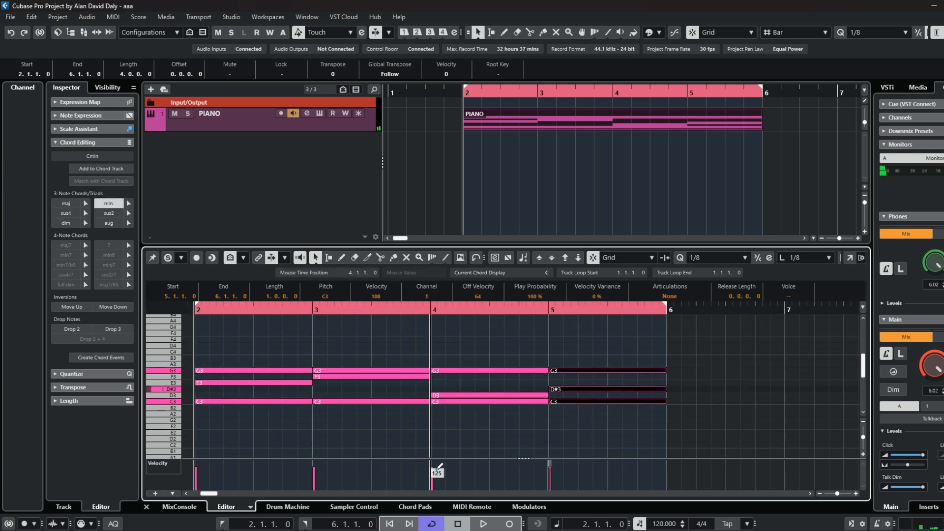
click(491, 524)
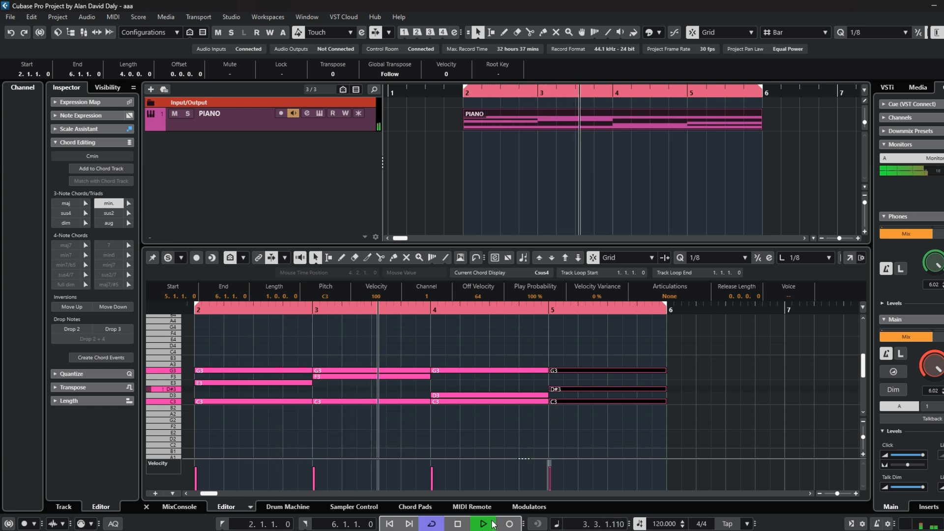
click(459, 523)
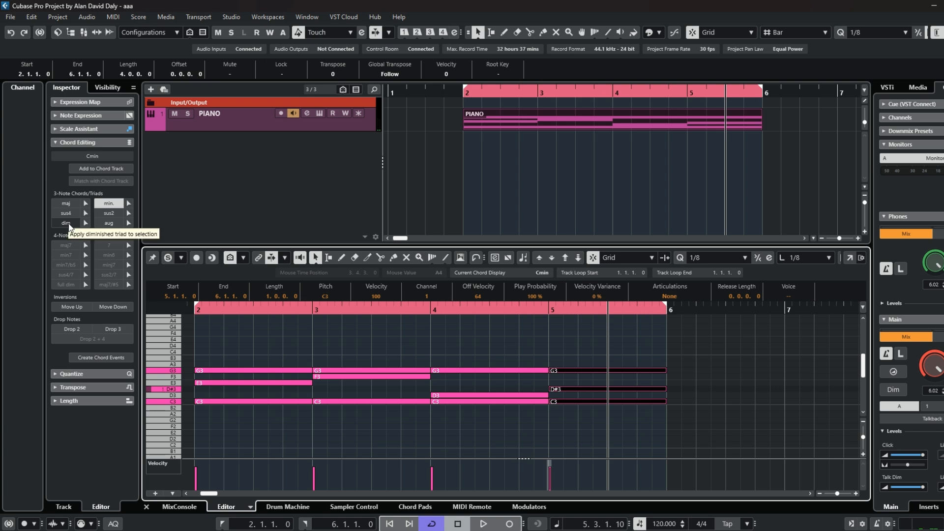
Step: Try sus2 on the bar 5 chord, change it to major and play the progression
click(109, 213)
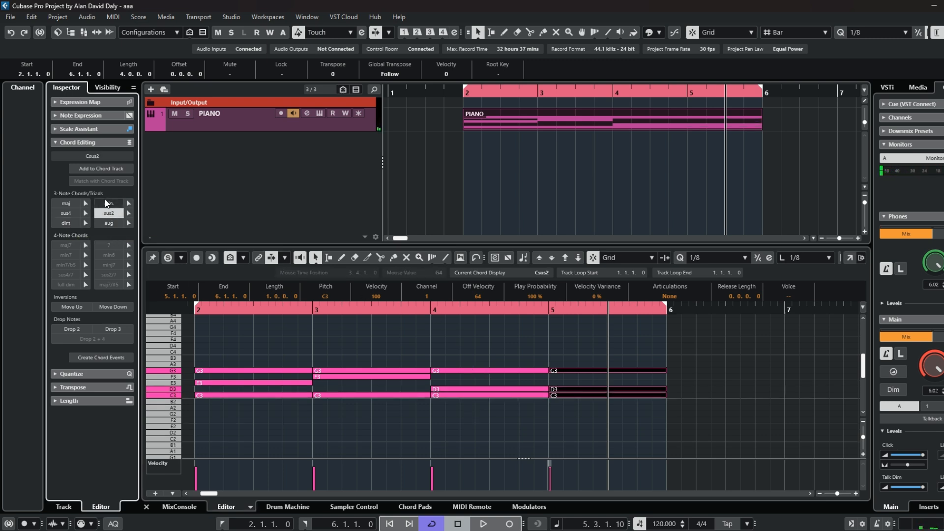
click(71, 204)
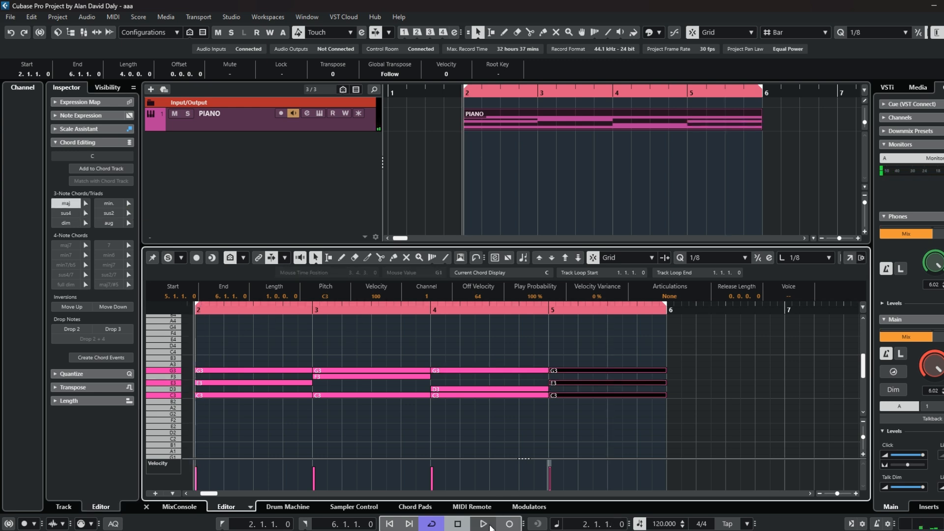
key(space)
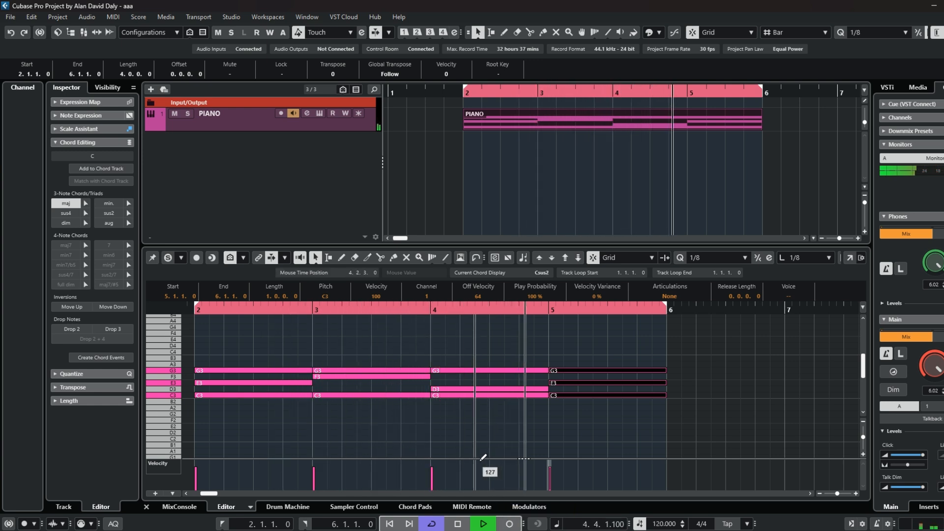
click(460, 524)
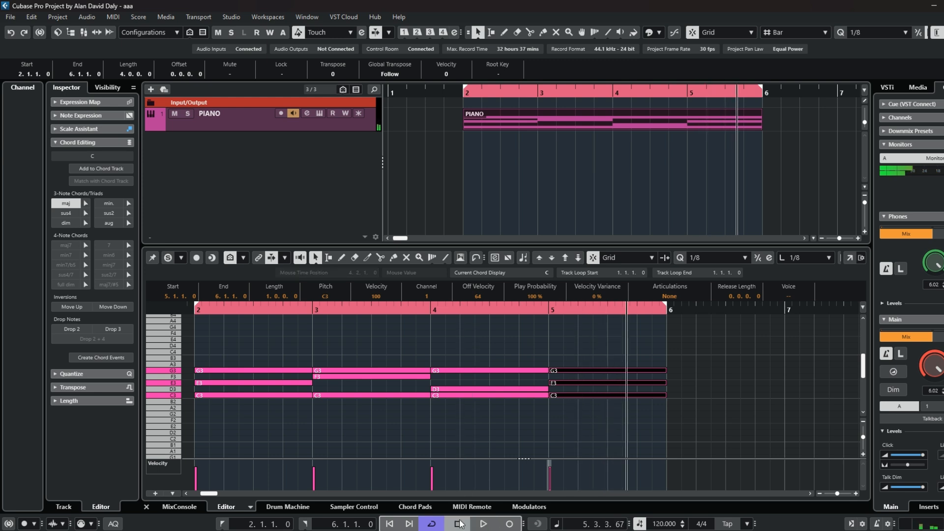
Step: Apply a Drop 2 voicing to the bar 2 chord and a Drop 3 voicing to the bar 3 chord
click(274, 418)
drag(274, 418, 259, 423)
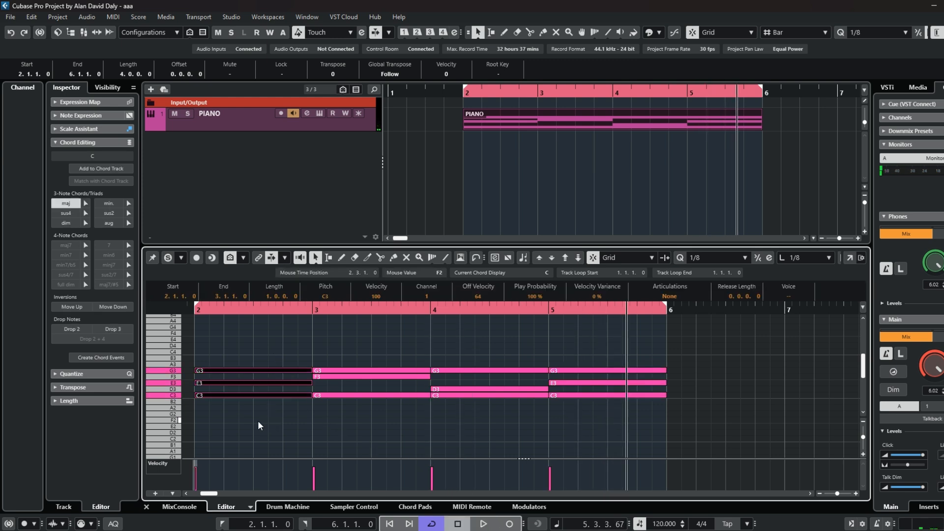
click(64, 330)
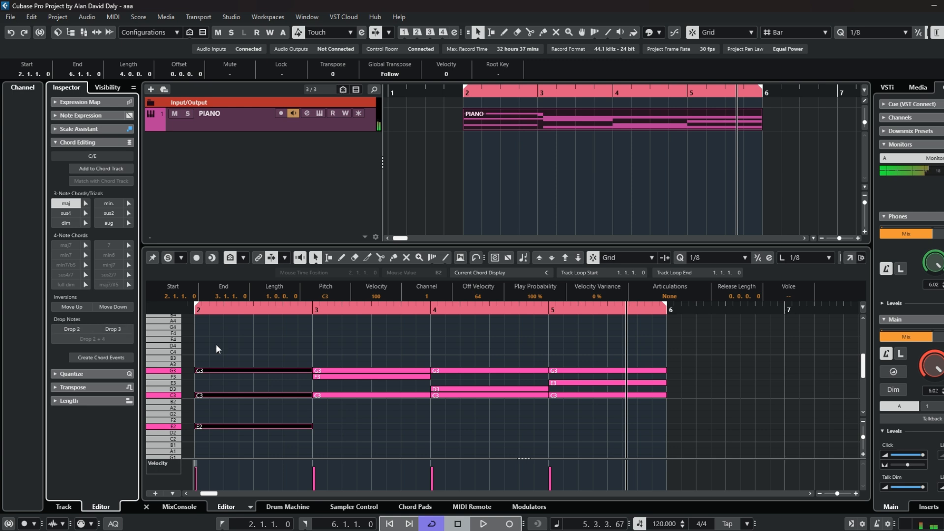
drag(338, 365, 367, 408)
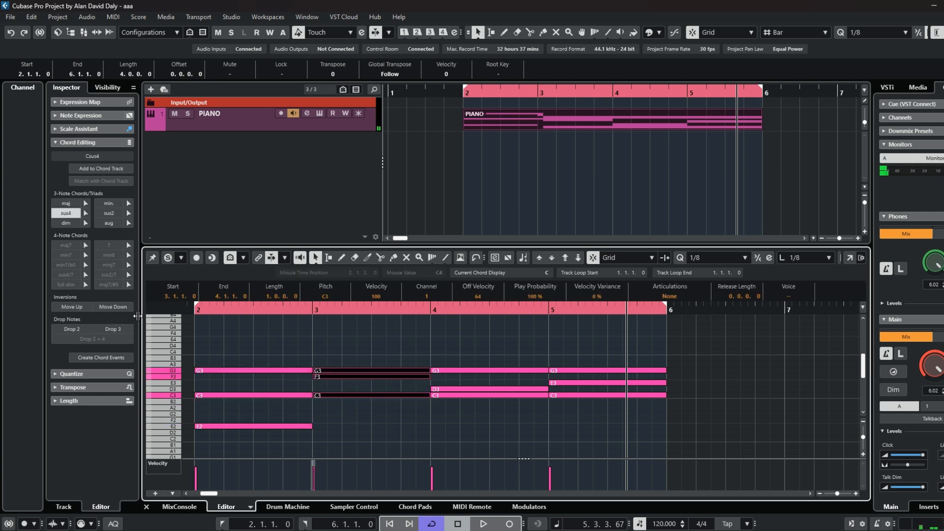
click(112, 329)
Step: Apply Drop 2 to the bar 4 chord and Drop 3 to the bar 5 chord
drag(485, 353, 488, 410)
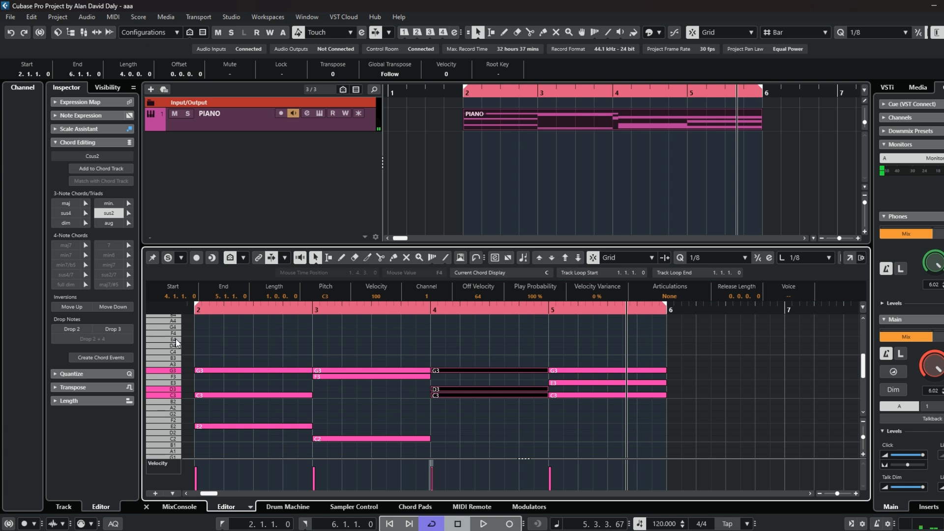
click(87, 335)
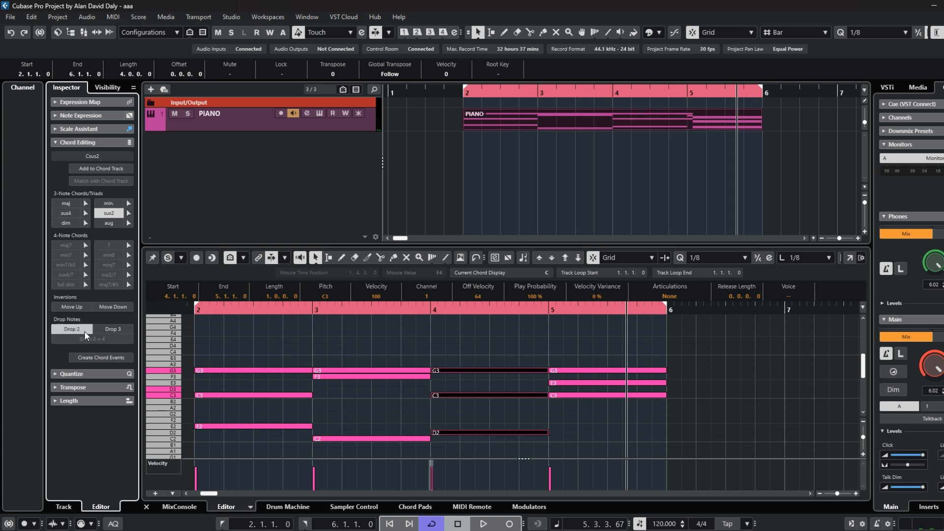
drag(597, 362, 600, 418)
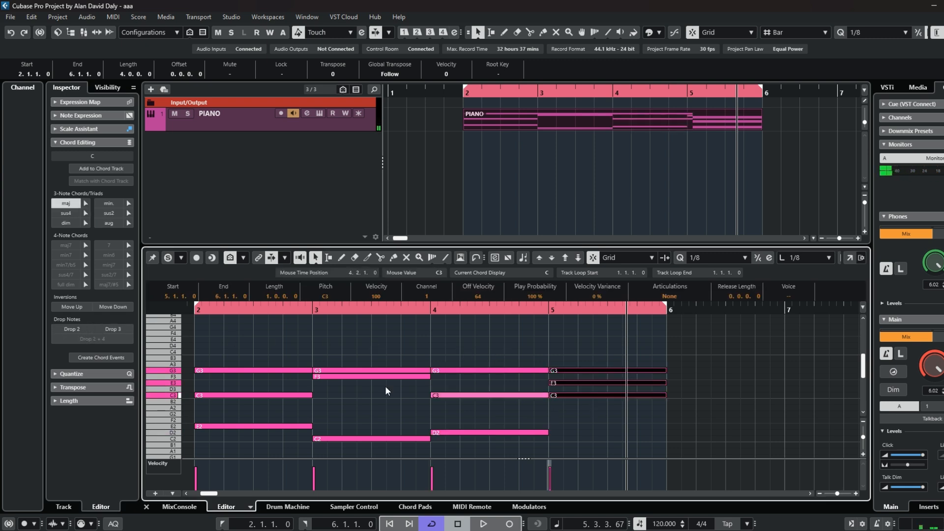
click(125, 329)
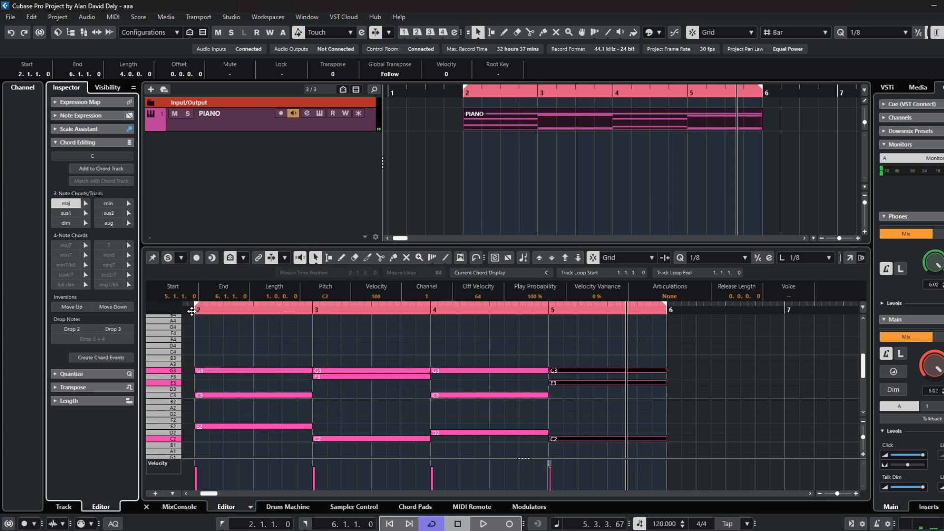
Step: Play the progression with its drop voicings from bar 2, stopping after it loops
key(space)
click(489, 525)
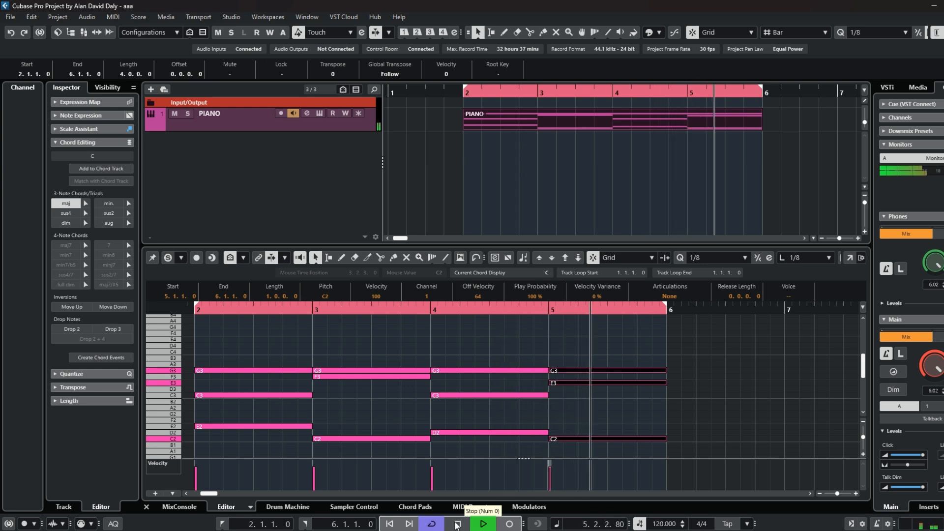
click(457, 525)
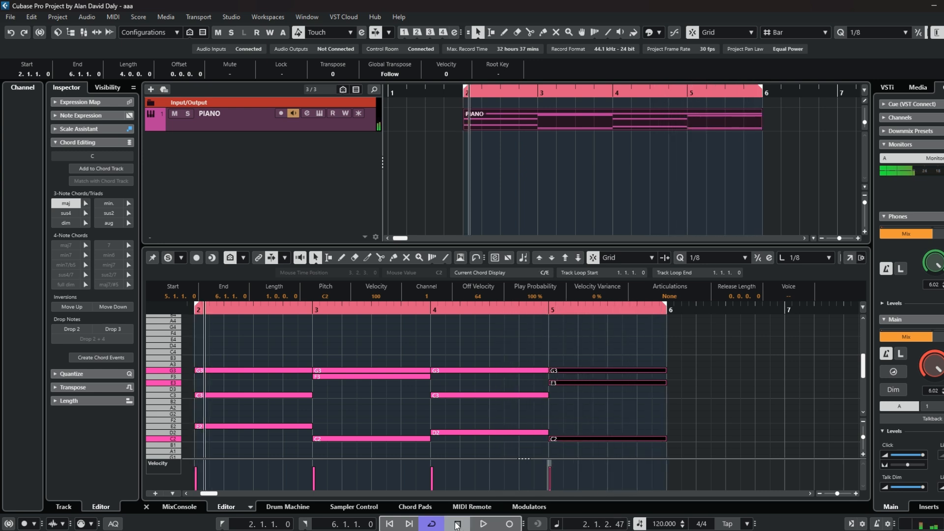
Step: Shorten all notes of the four chords to one beat each
click(240, 361)
drag(274, 450, 630, 436)
scroll(632, 435, up, 2)
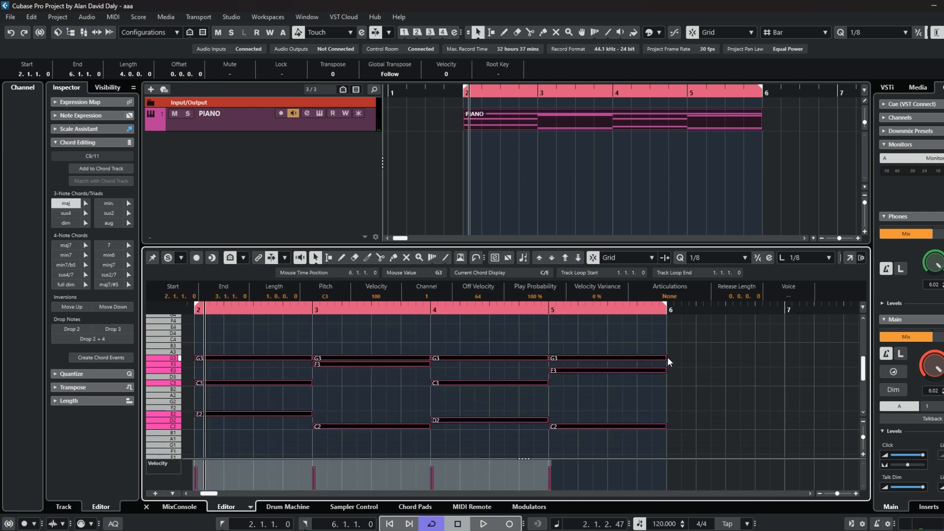
drag(666, 358, 581, 360)
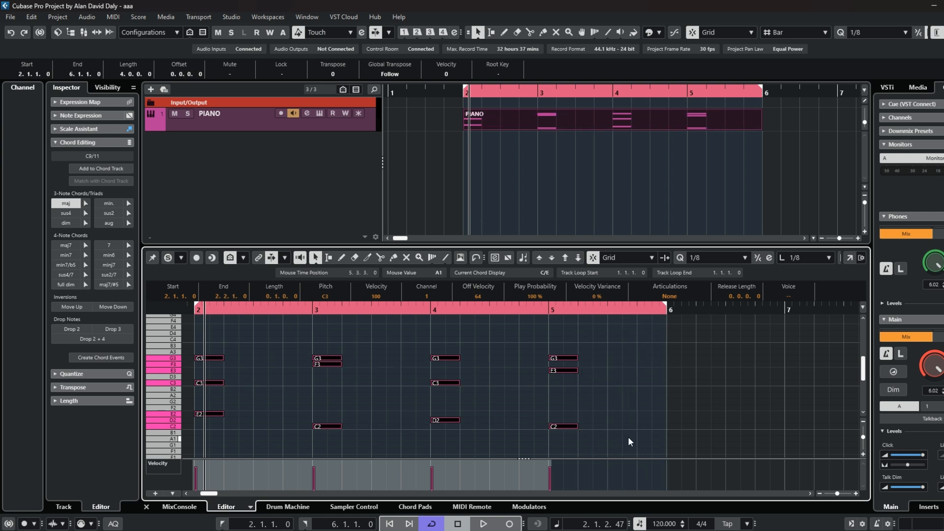
click(538, 442)
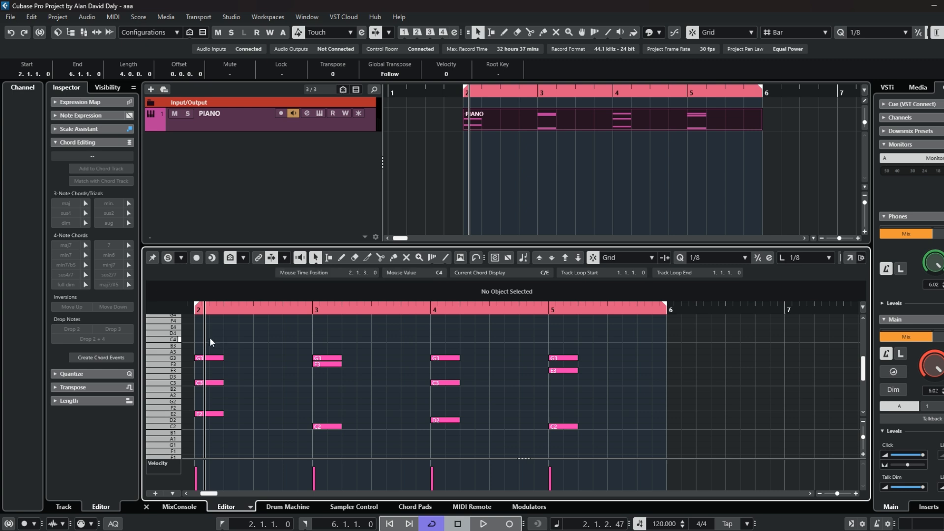
Step: Duplicate the four chords, place the copies on beat 3 of each bar, and play the progression
drag(210, 337, 568, 441)
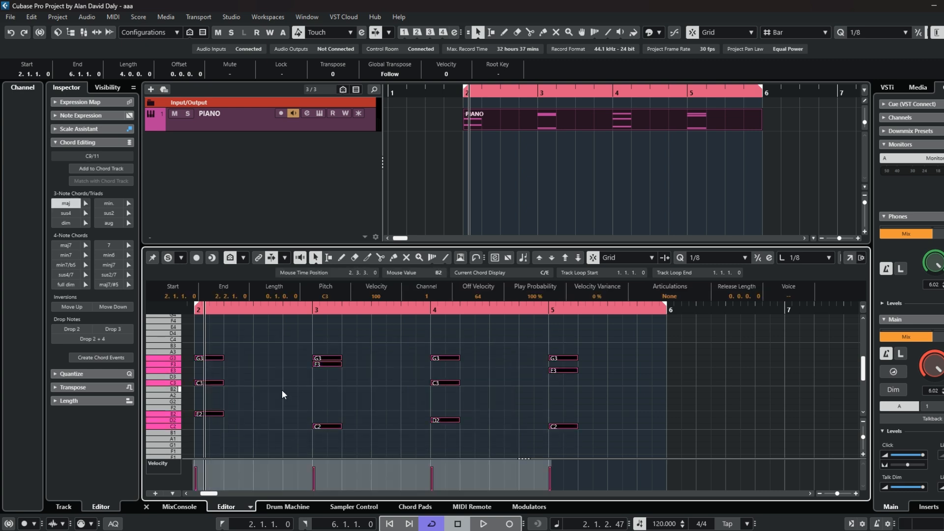
key(alt+d)
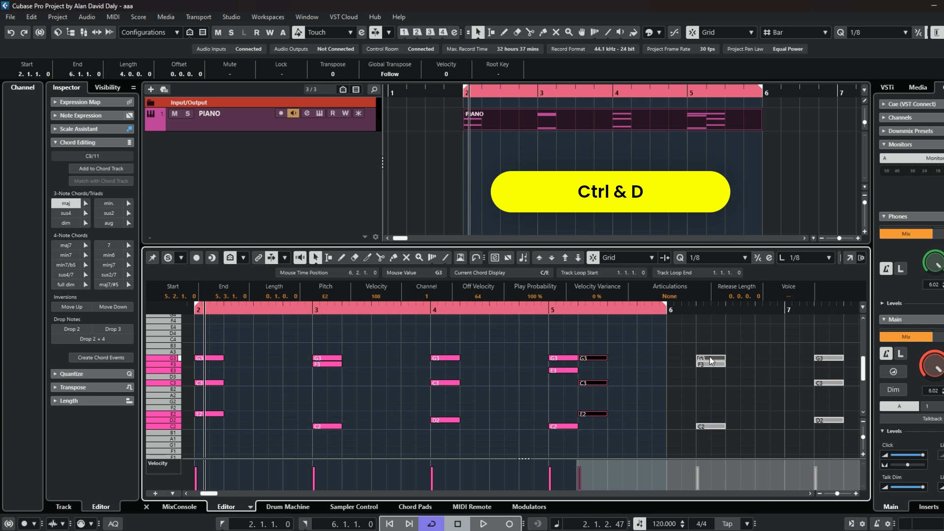
drag(710, 356, 388, 364)
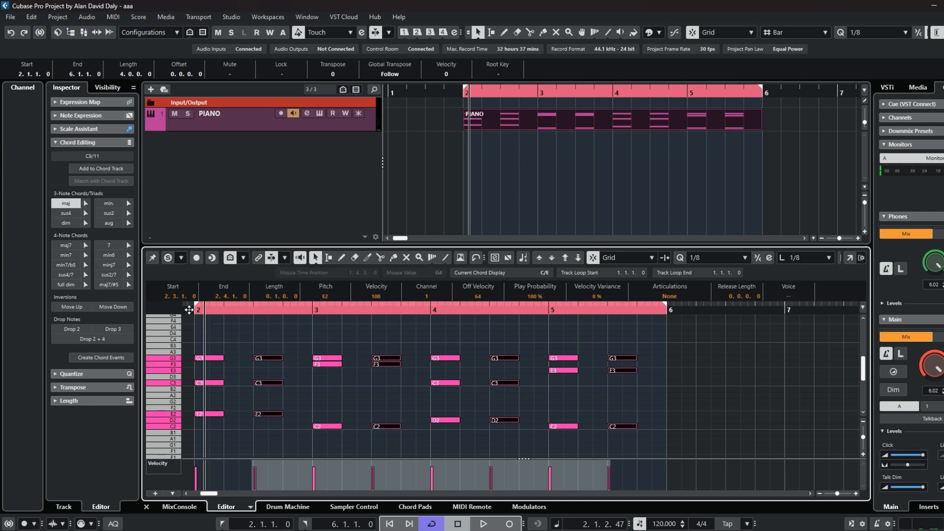
key(space)
click(485, 525)
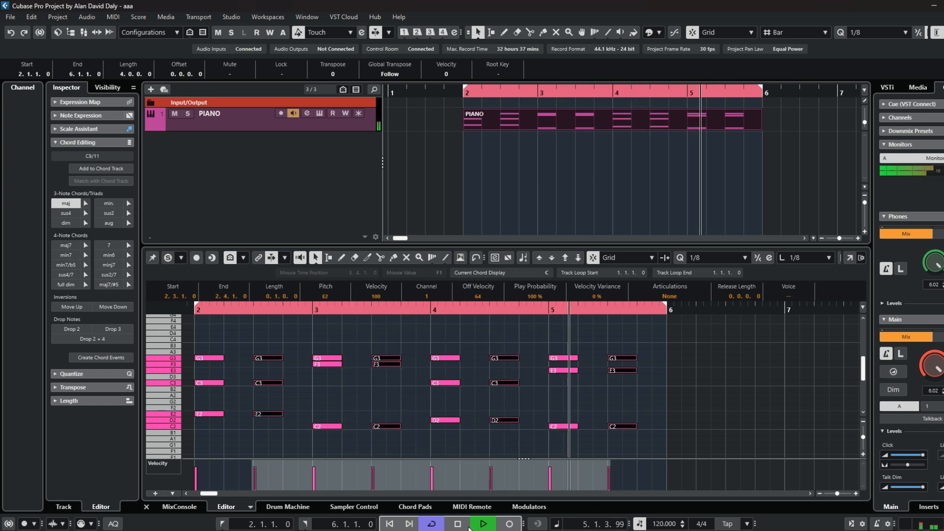
click(456, 524)
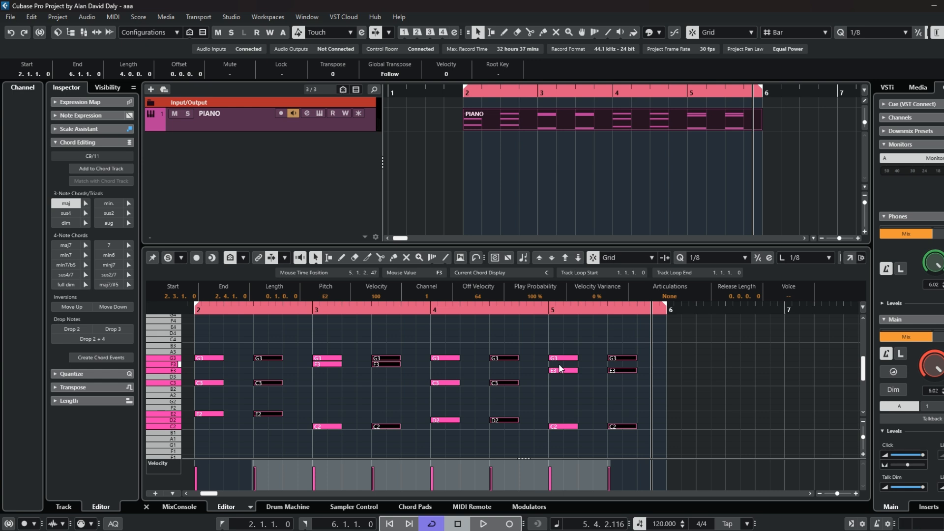
Step: Duplicate the beat 3 chords onto beat 4 of each bar and play the progression from bar 2
key(alt+d)
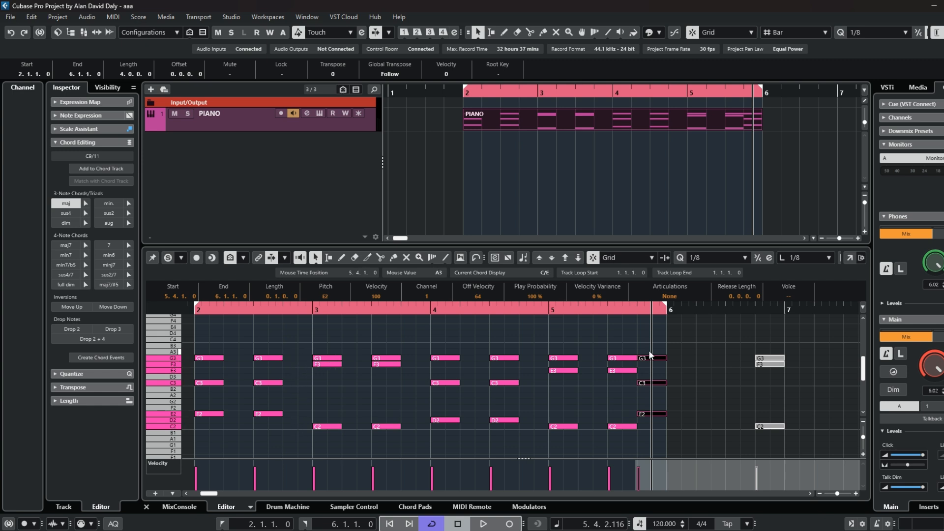
drag(781, 363, 417, 361)
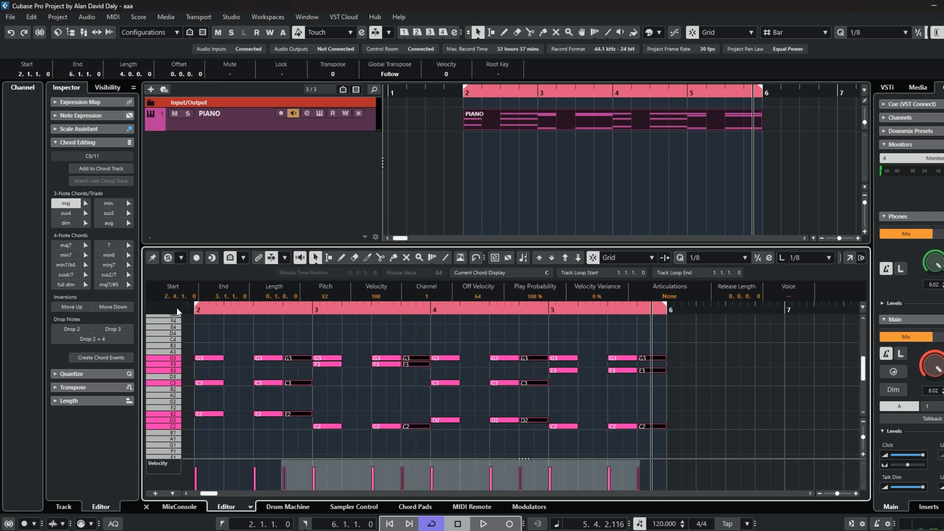
click(193, 306)
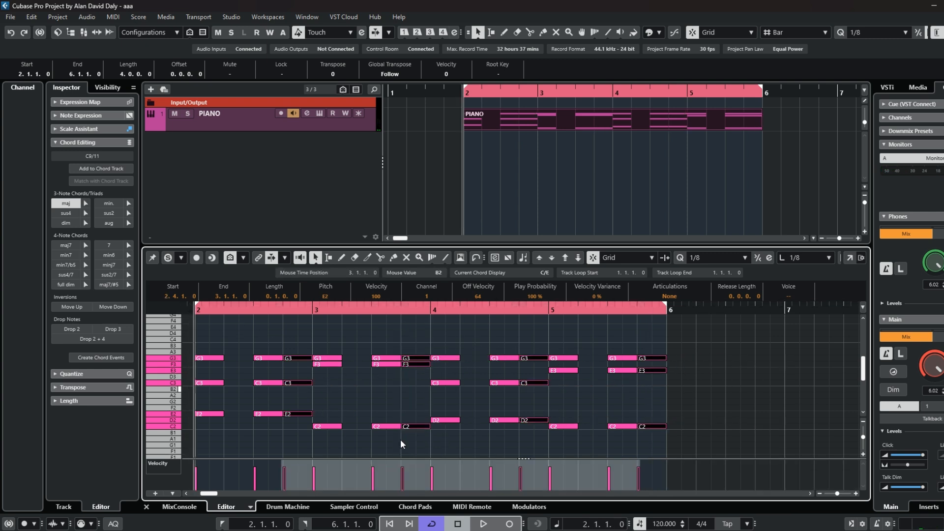
click(491, 527)
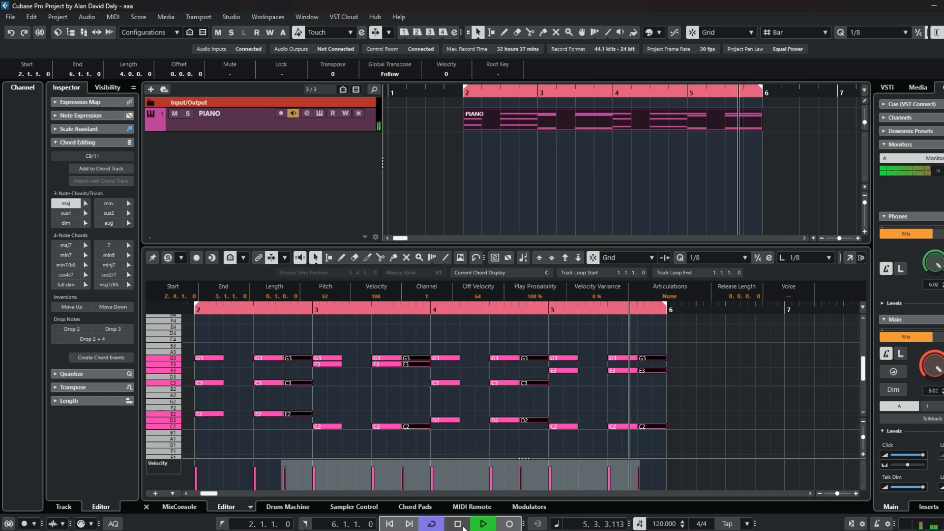
click(457, 524)
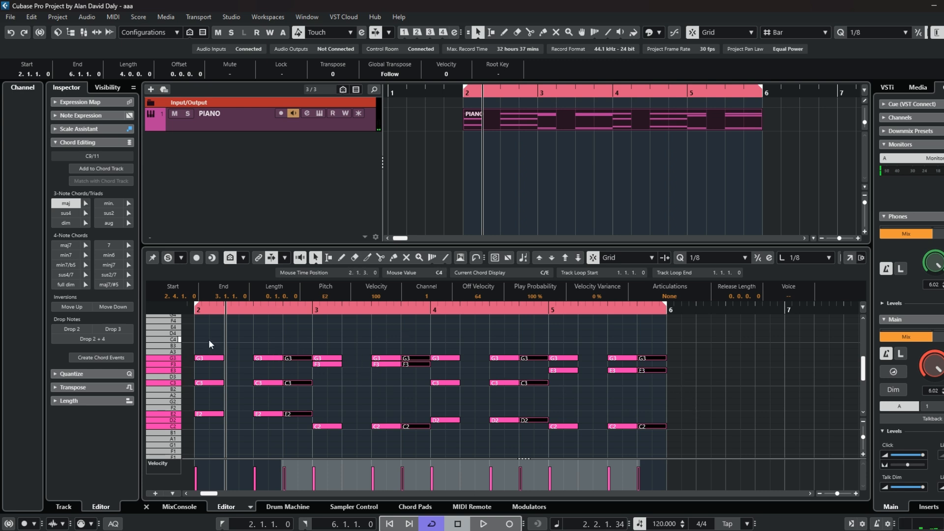
Step: Shorten every chord note in bars 2 to 5 to half a beat and play the progression
drag(208, 339, 676, 440)
drag(667, 357, 652, 358)
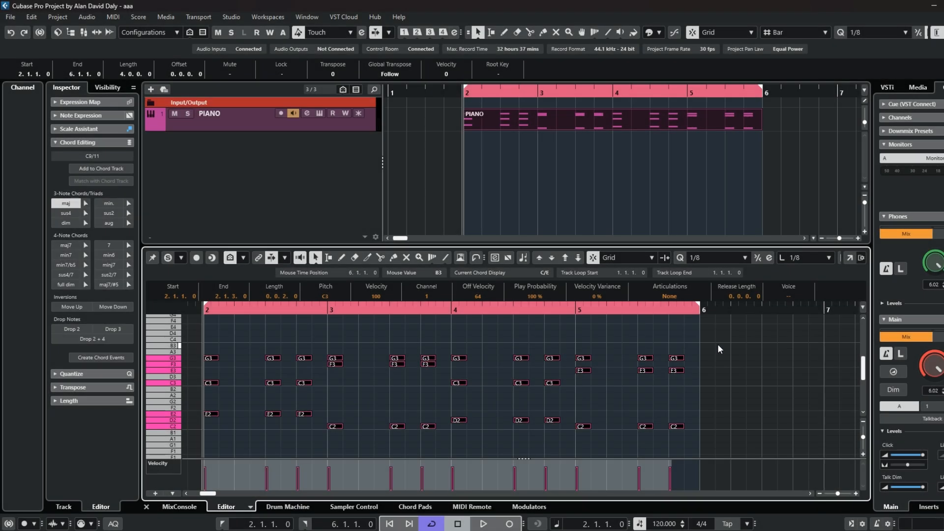
click(718, 349)
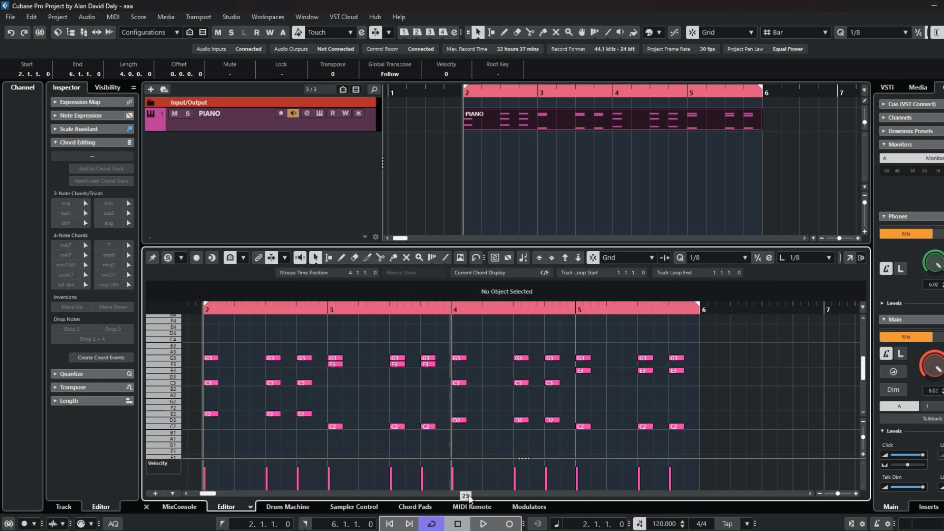
click(483, 524)
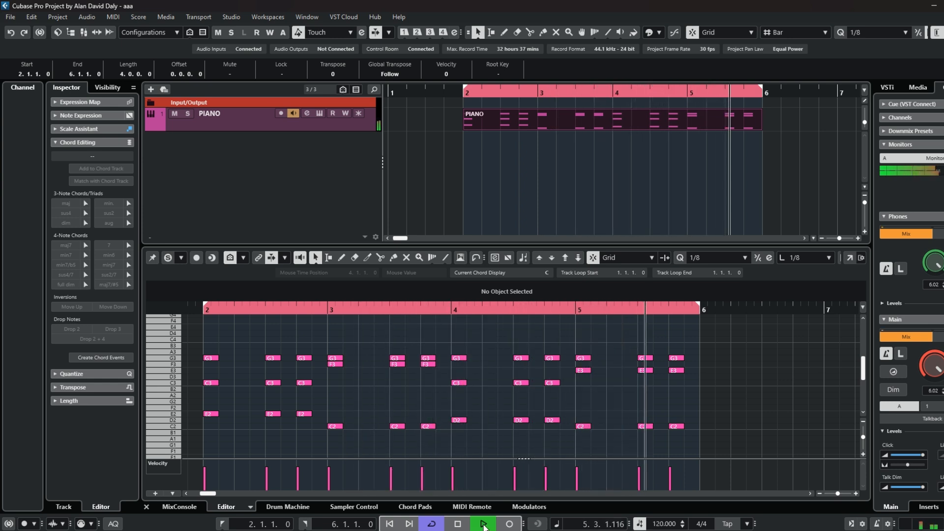
click(458, 524)
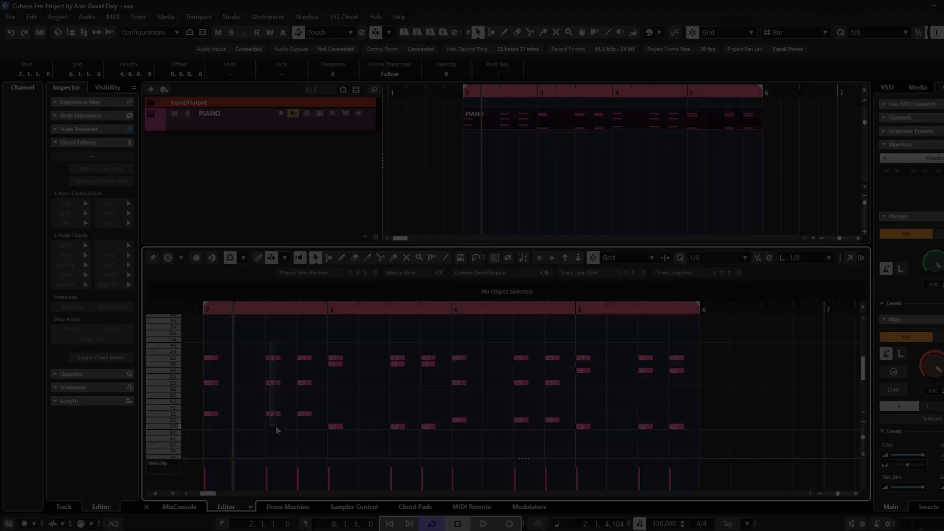
Step: Move the beat 3 chord in bar 2 up an inversion, putting its E at E4, and play the progression
drag(276, 426, 260, 352)
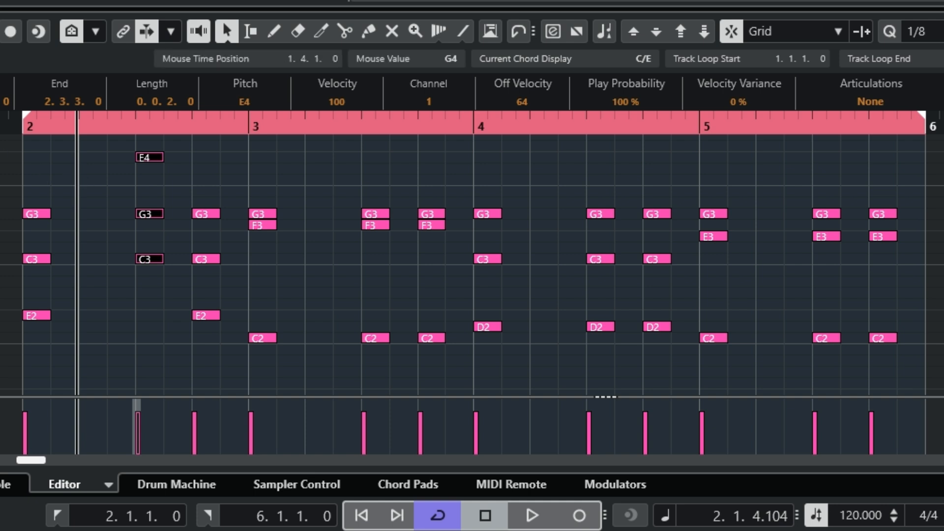
click(427, 430)
click(532, 516)
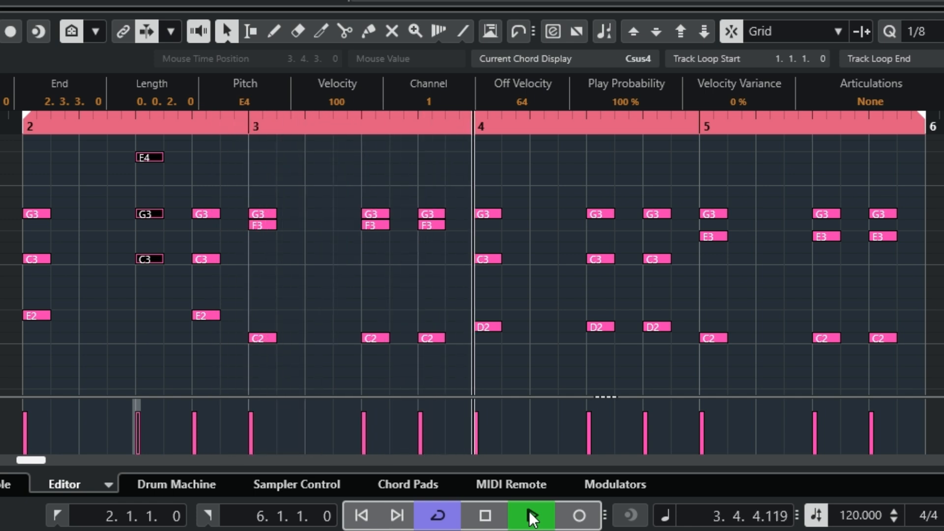
click(486, 515)
Step: Move the first chord of bar 5 up an inversion, putting its C at C4, and play the progression
click(708, 201)
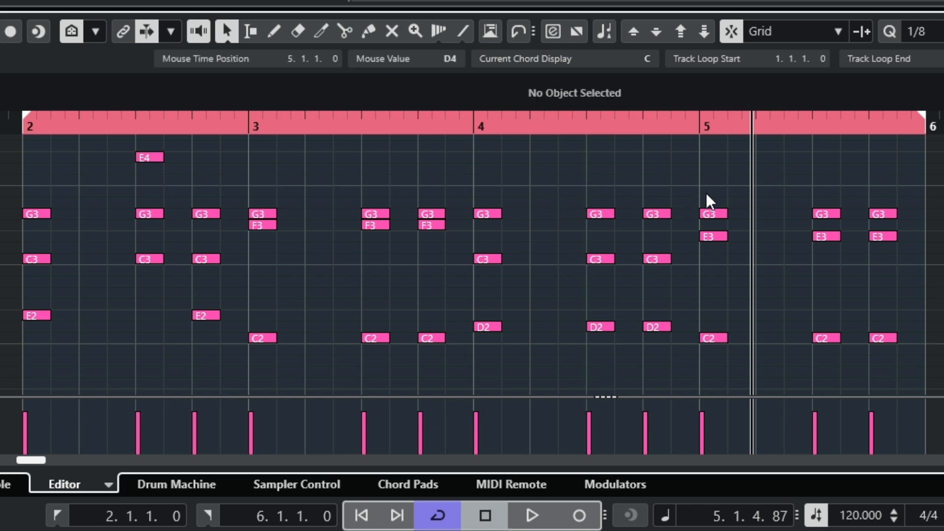
drag(708, 363, 710, 373)
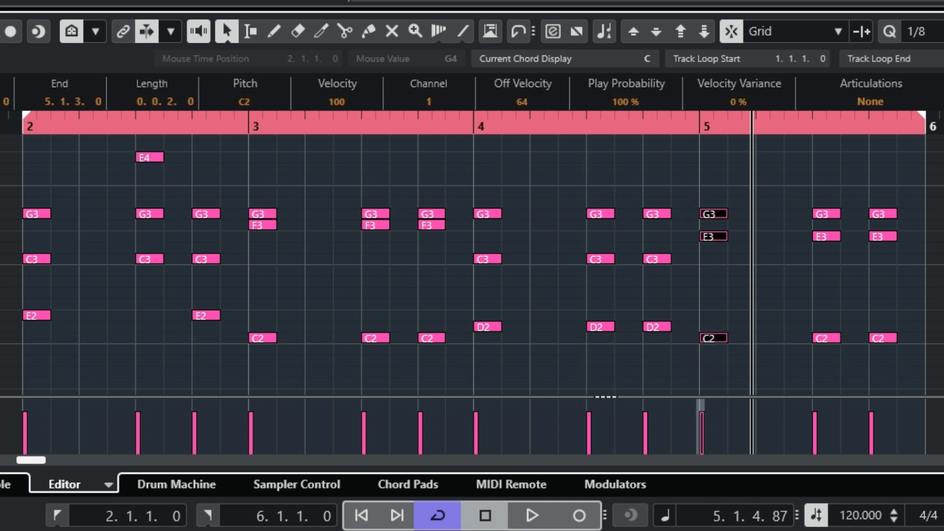
click(1, 122)
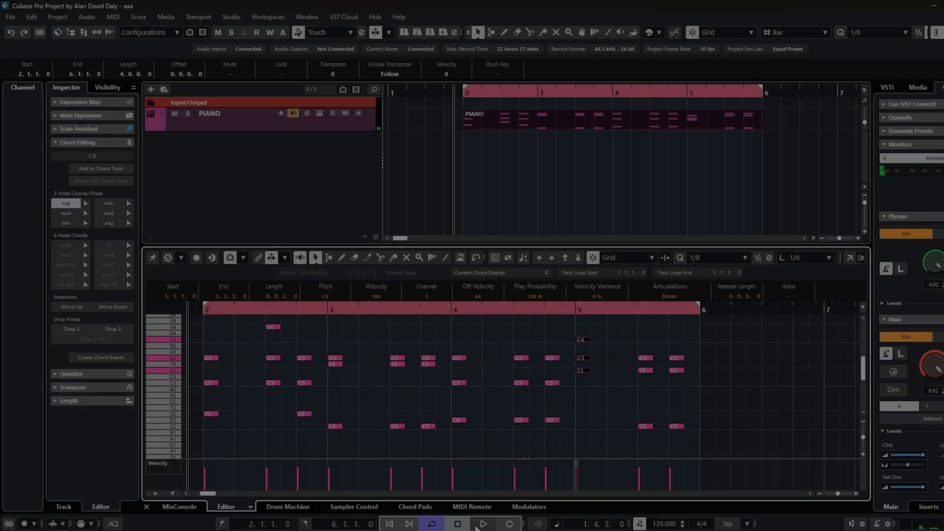
click(538, 518)
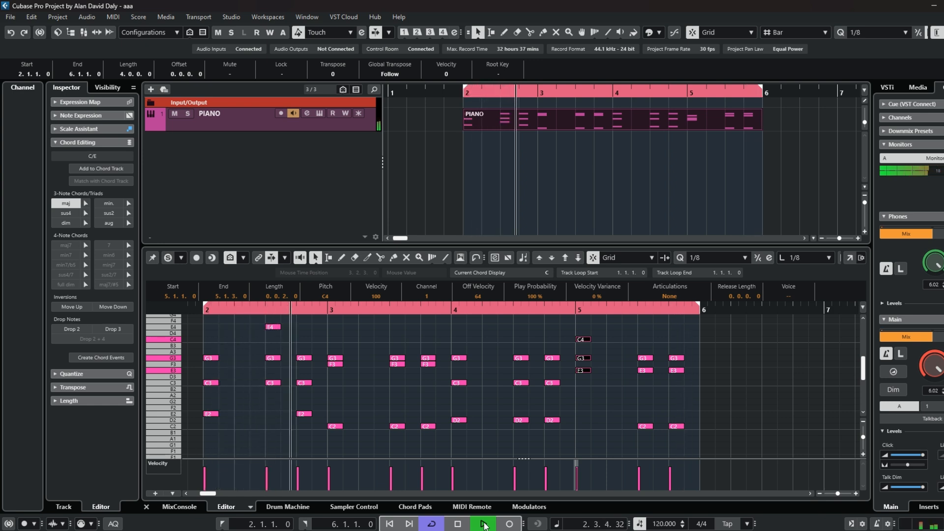
click(458, 524)
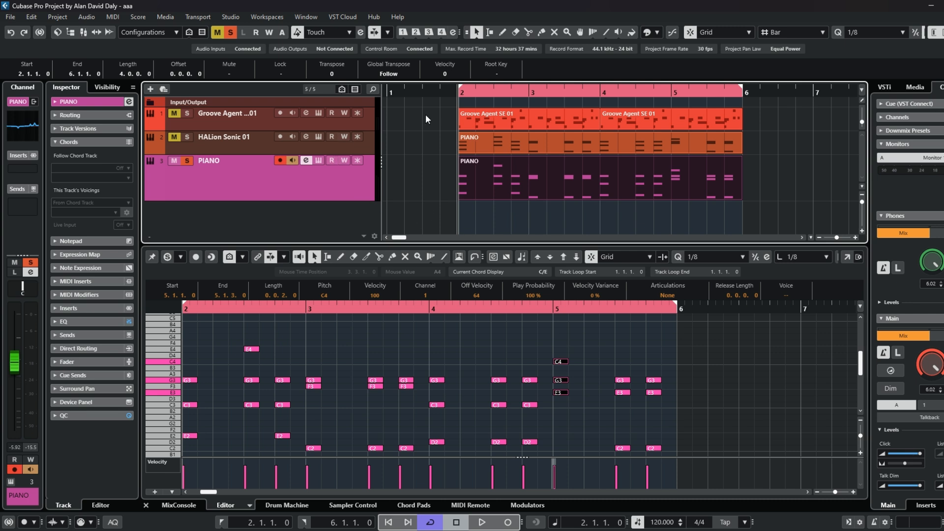
Step: Solo the Groove Agent track, open its instrument to view the loaded drum kit, and close the instrument again
click(186, 114)
click(318, 113)
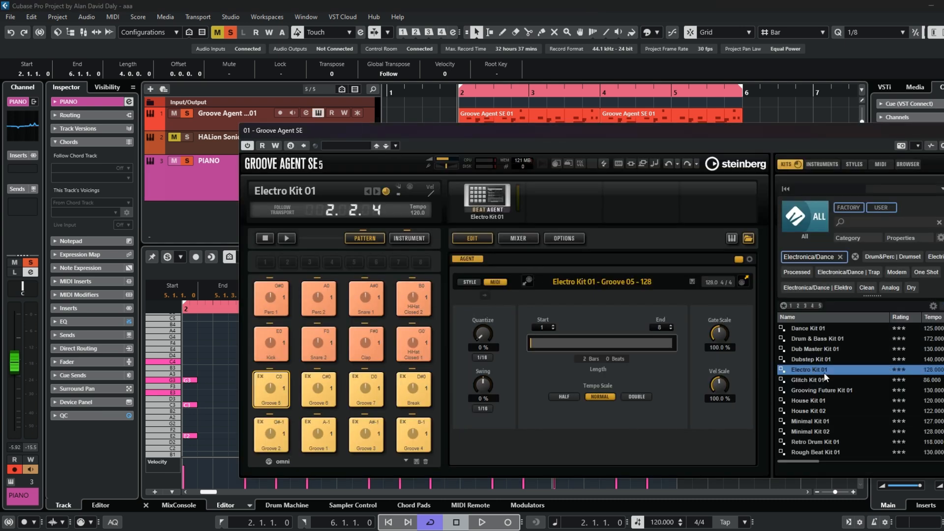
click(820, 125)
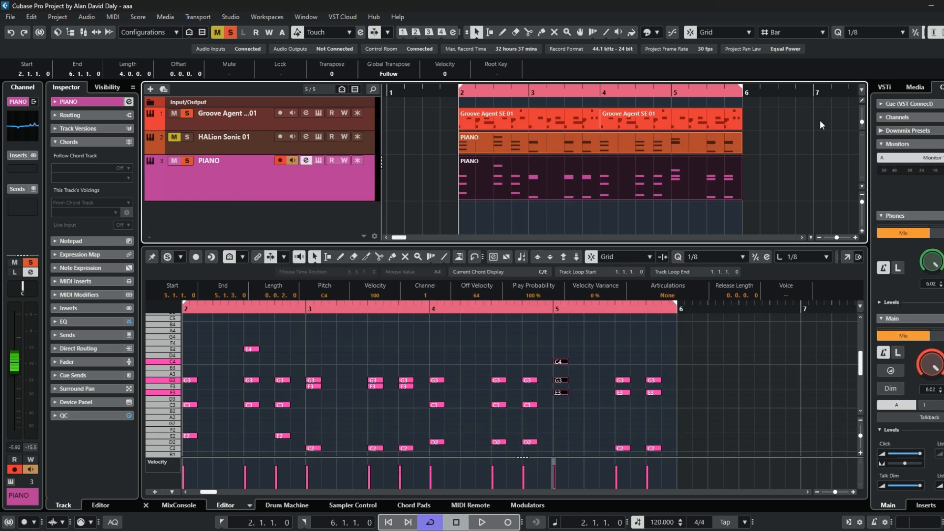
Step: Solo the HALion Sonic 01 track, open its instrument to view the loaded program, and close the instrument again
click(185, 137)
click(319, 138)
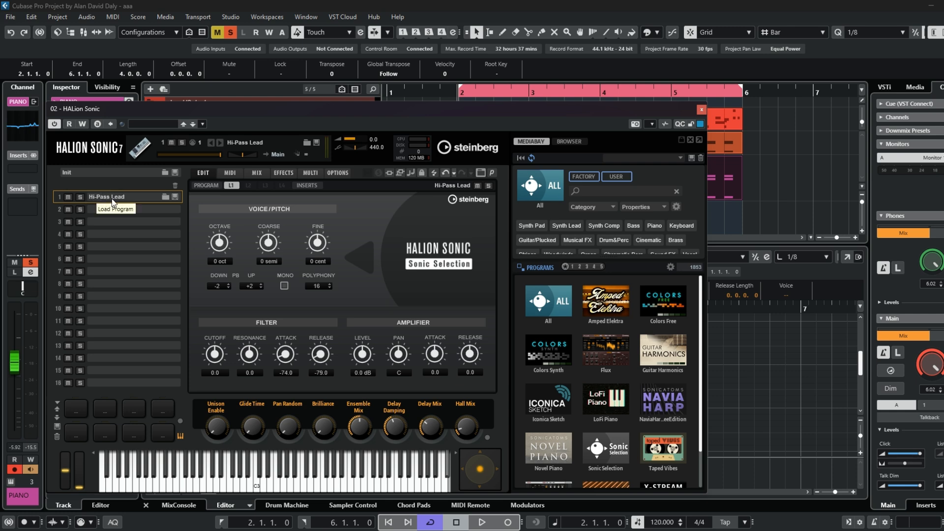
click(700, 108)
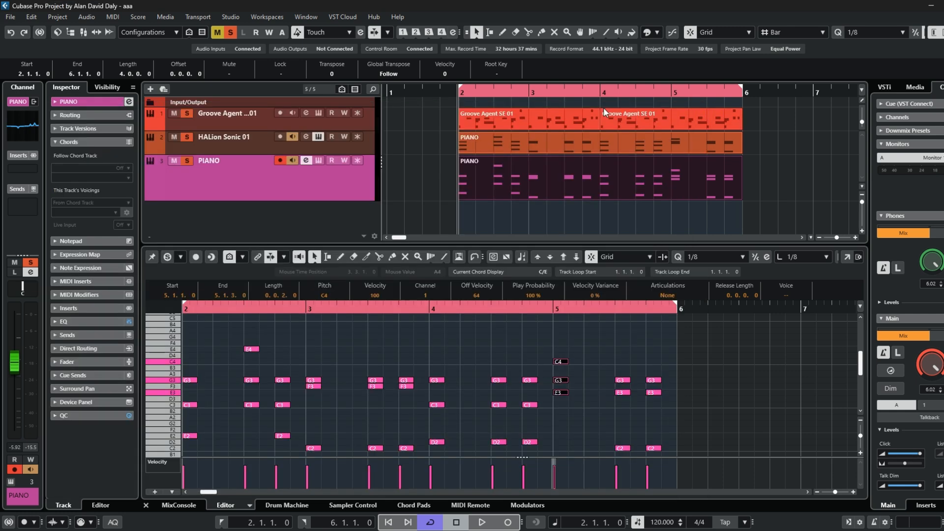
Step: Open the HALion Sonic 01 channel settings to view its EQ and SoftClipper insert, and close both windows again
click(305, 136)
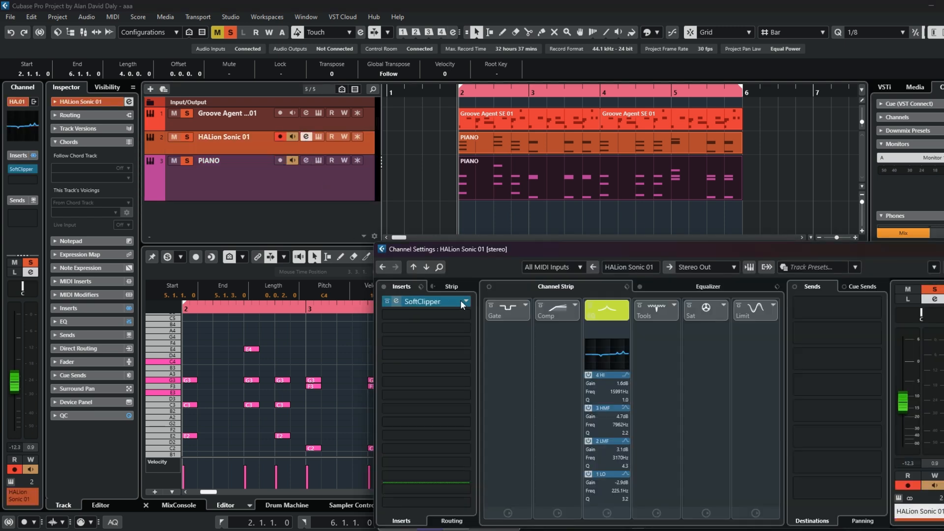
click(396, 301)
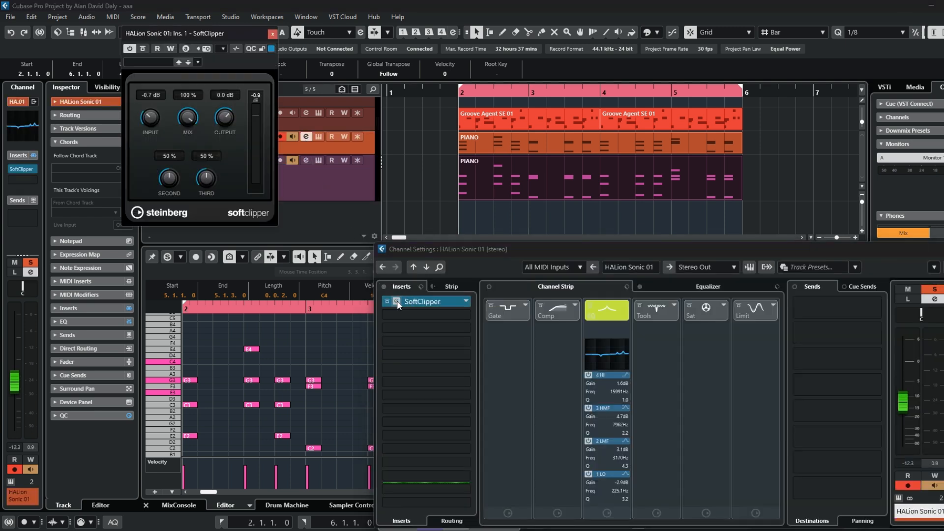
click(273, 34)
click(941, 250)
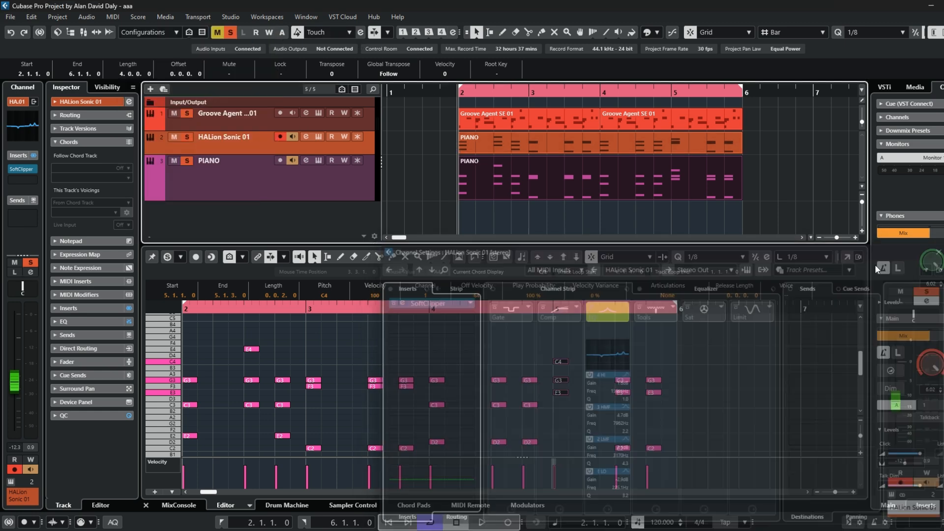
Step: Play the soloed tracks together and, in the MixConsole, raise HALion Sonic 01 to -11.4 dB and PIANO to -3.03 dB
click(490, 526)
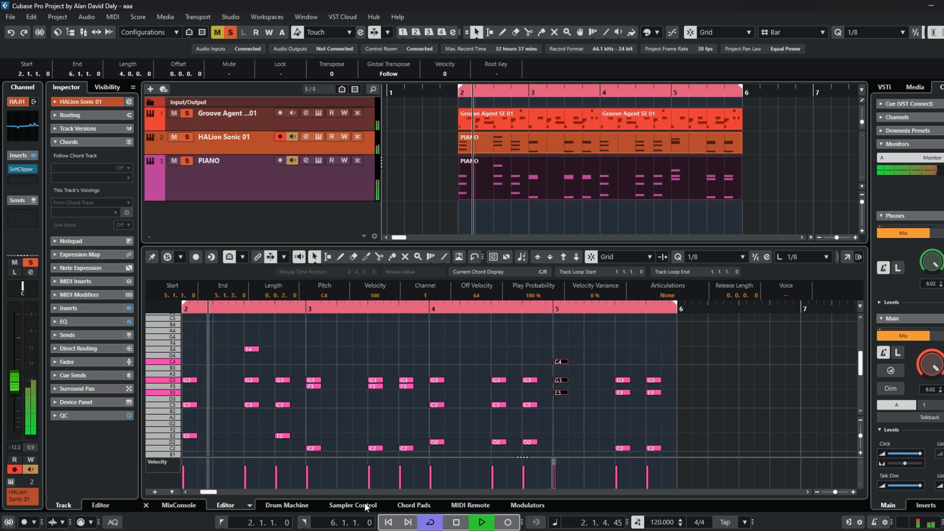
click(178, 505)
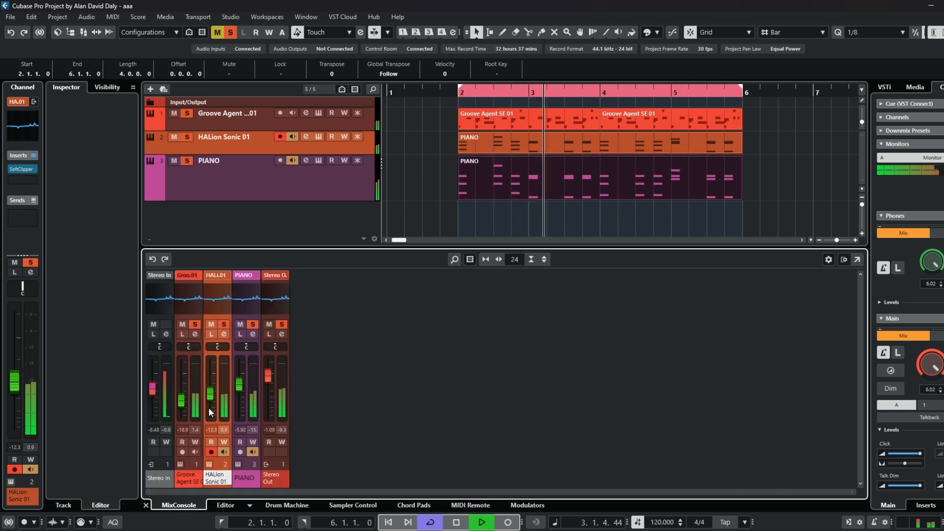
scroll(212, 396, up, 2)
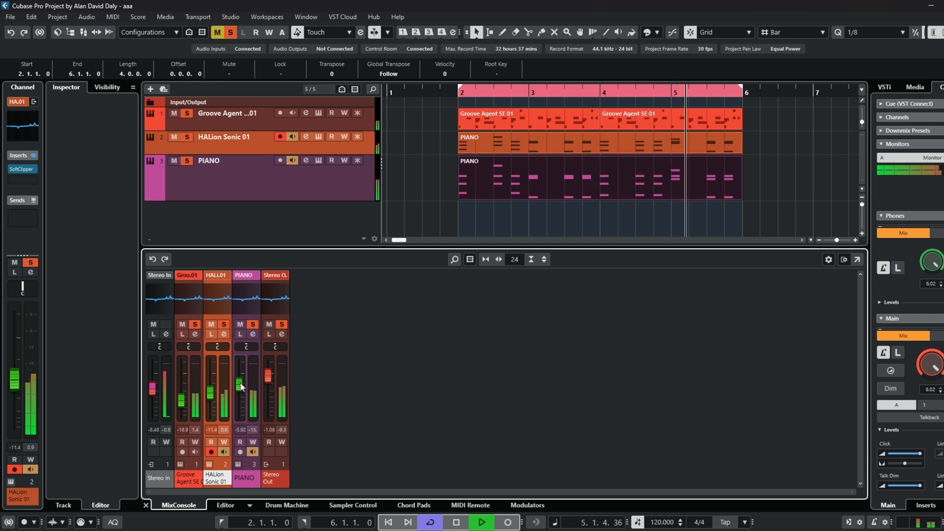
drag(241, 386, 241, 382)
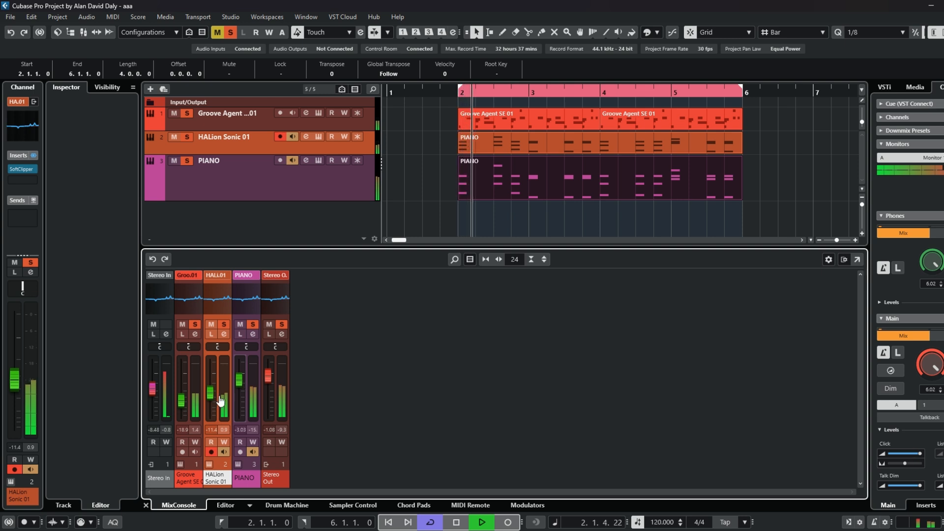
Step: Adjust the Groove Agent channel's level to -20.2 dB during playback and stop the playback
scroll(183, 405, up, 3)
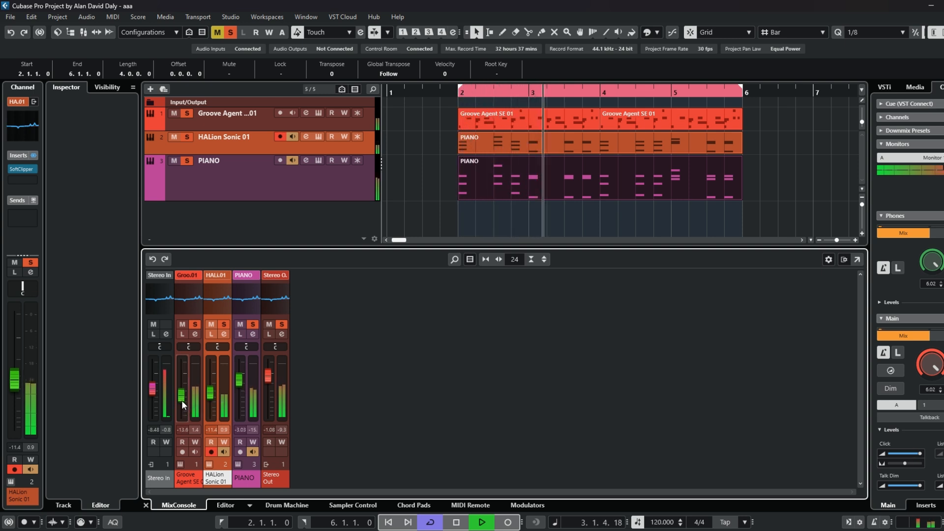
drag(181, 400, 183, 408)
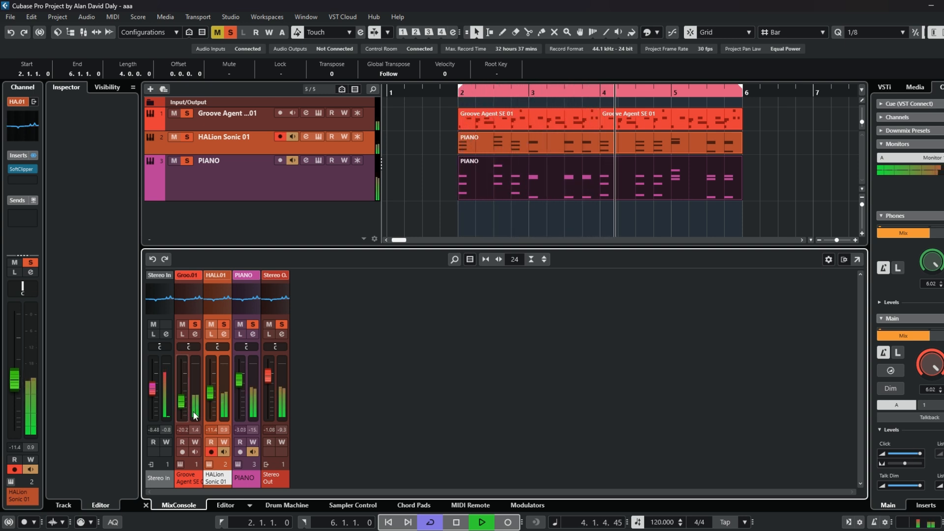
click(455, 522)
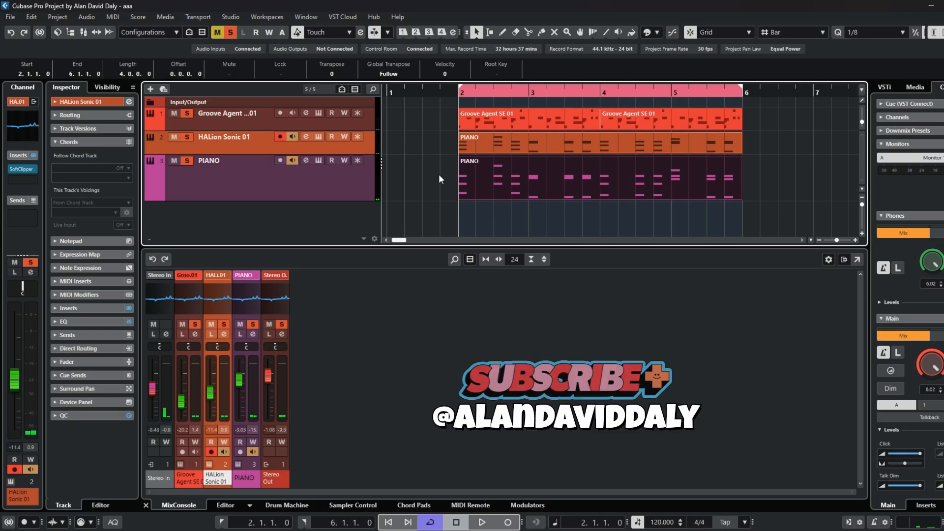